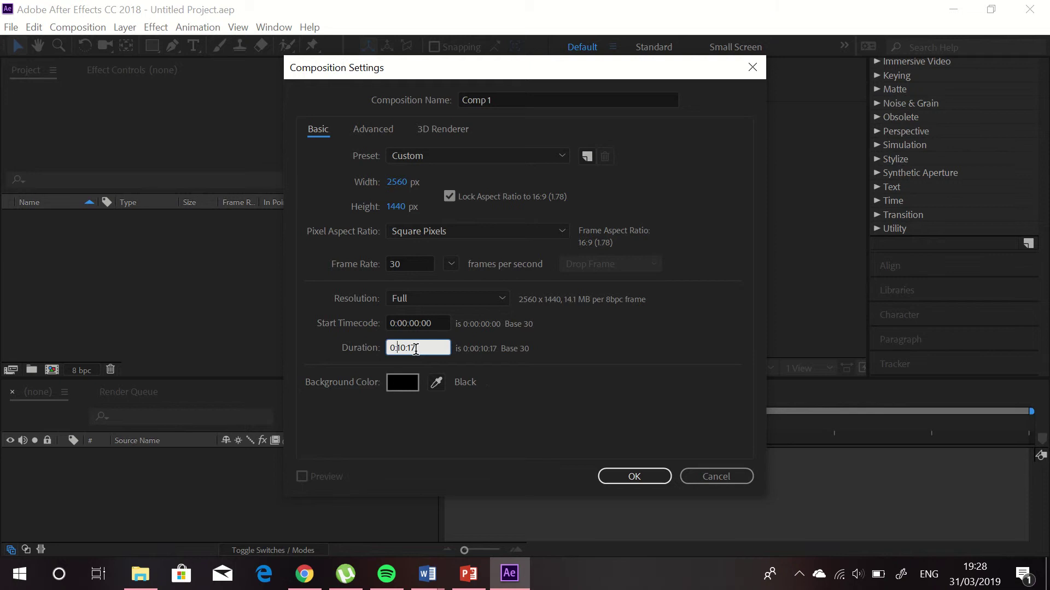
# Step: Set the new composition's duration to 0:10:17:00 and create it
pyautogui.write(':00')
pyautogui.click(613, 474)
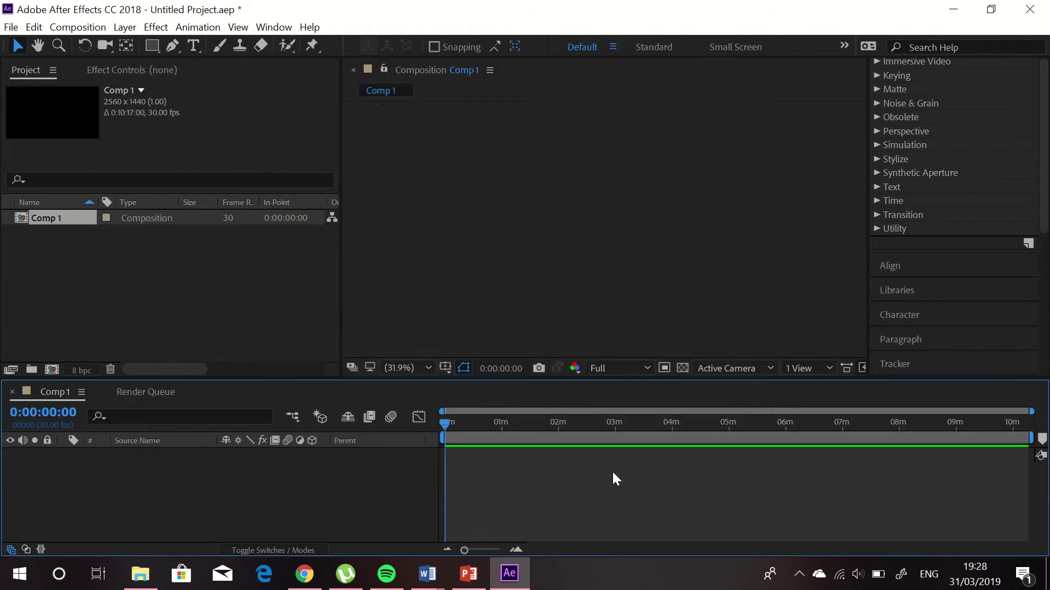
# Step: Import Focus Group.m4a from the FMP project folder and add it as a layer in Comp 1
pyautogui.click(139, 582)
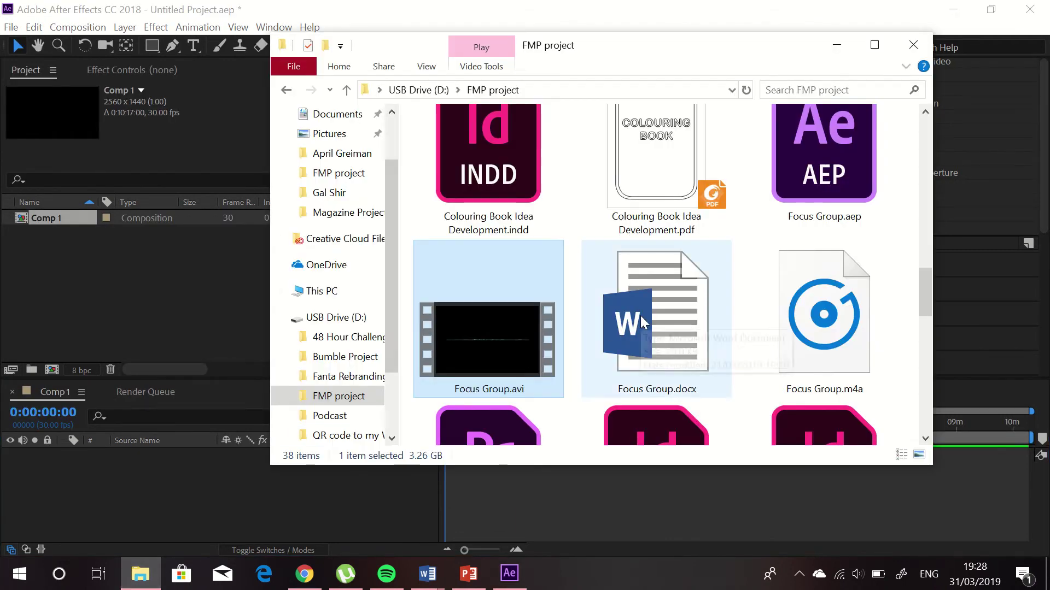
pyautogui.moveTo(643, 321); pyautogui.dragTo(710, 335)
pyautogui.moveTo(815, 339); pyautogui.dragTo(82, 261)
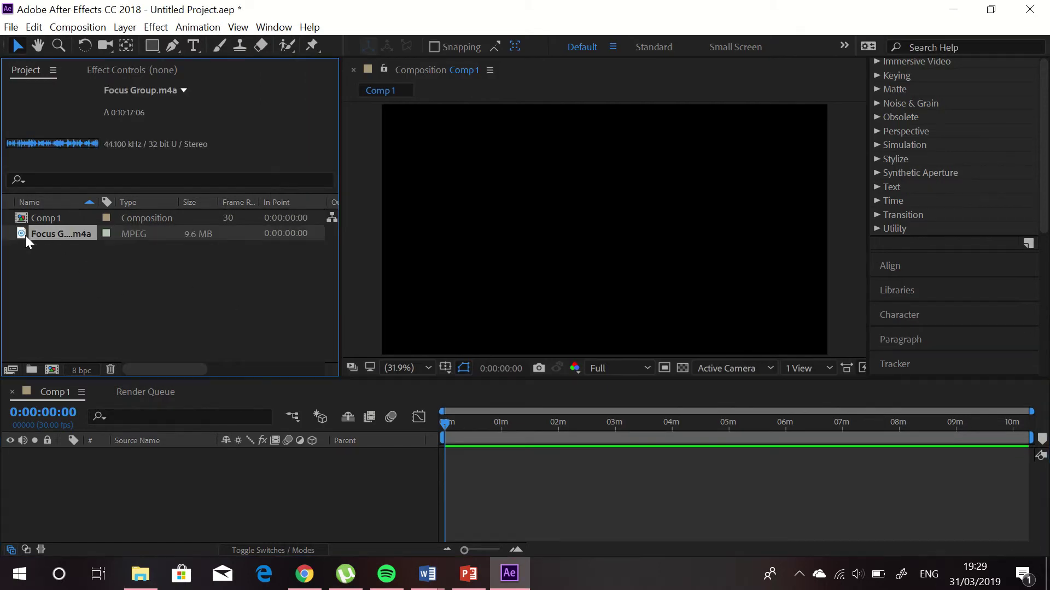
pyautogui.moveTo(24, 237); pyautogui.dragTo(84, 474)
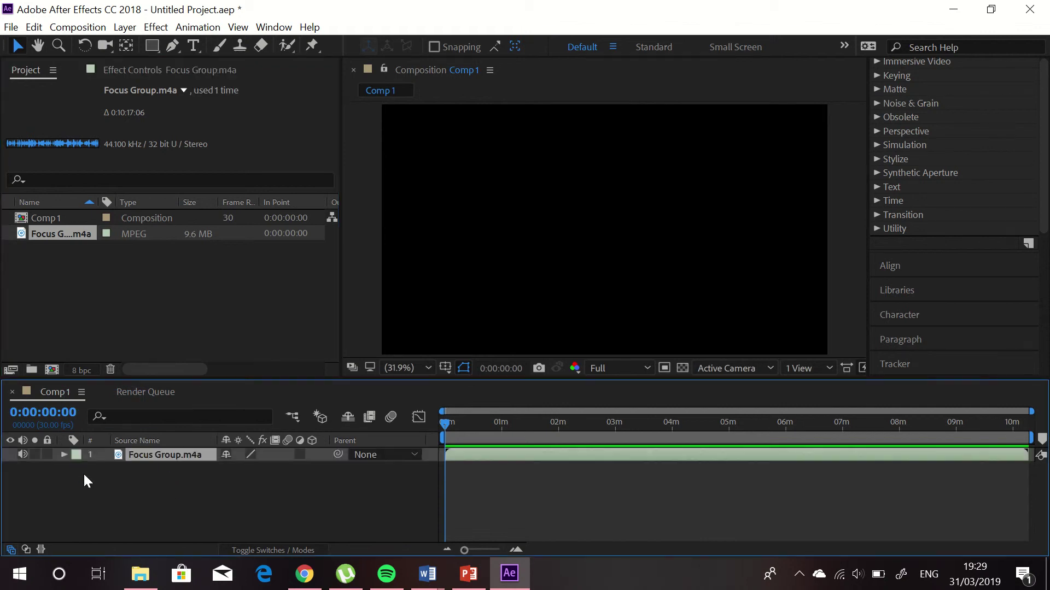
pyautogui.click(468, 273)
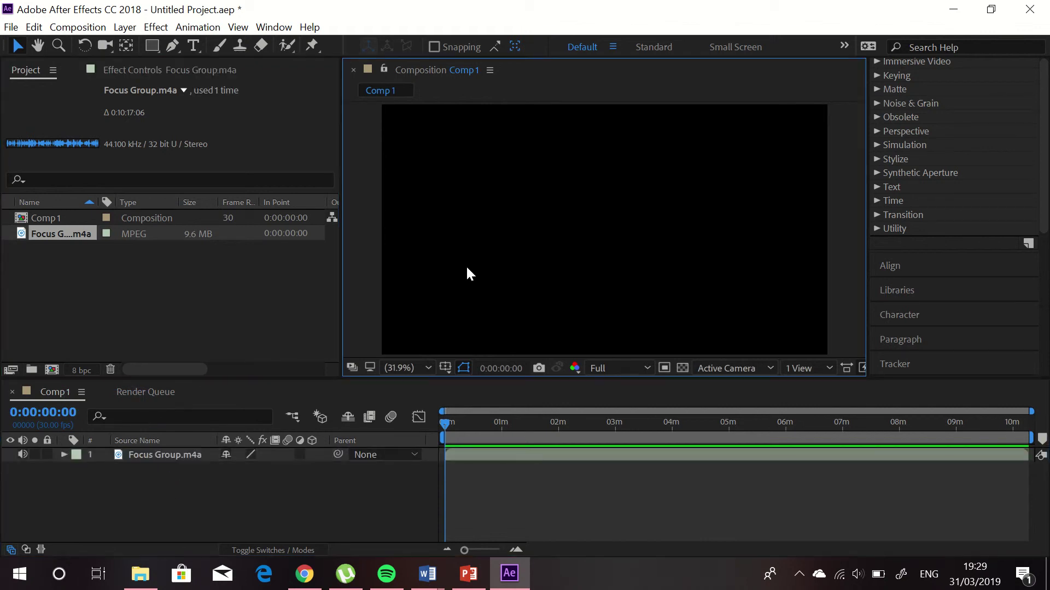
# Step: Create a black solid layer of 2560 x 1440 px above the audio layer
pyautogui.rightClick(202, 514)
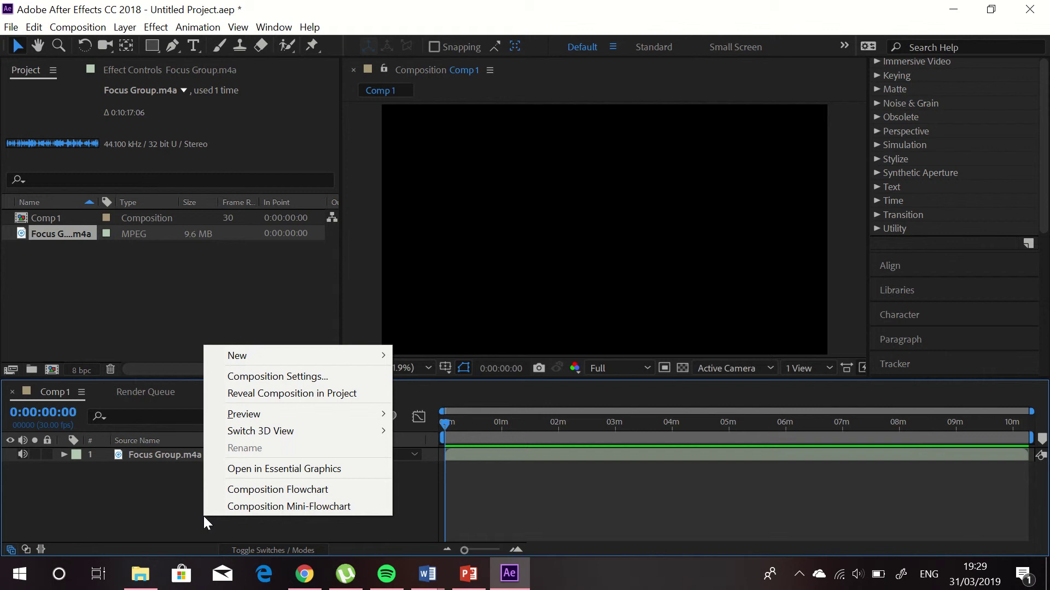
pyautogui.moveTo(329, 356)
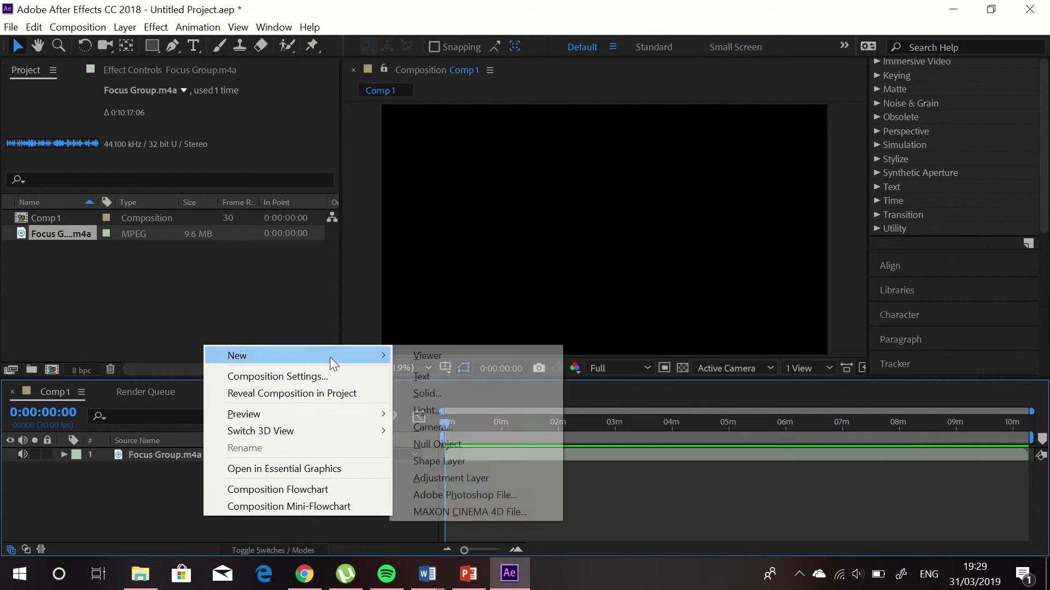
pyautogui.click(443, 393)
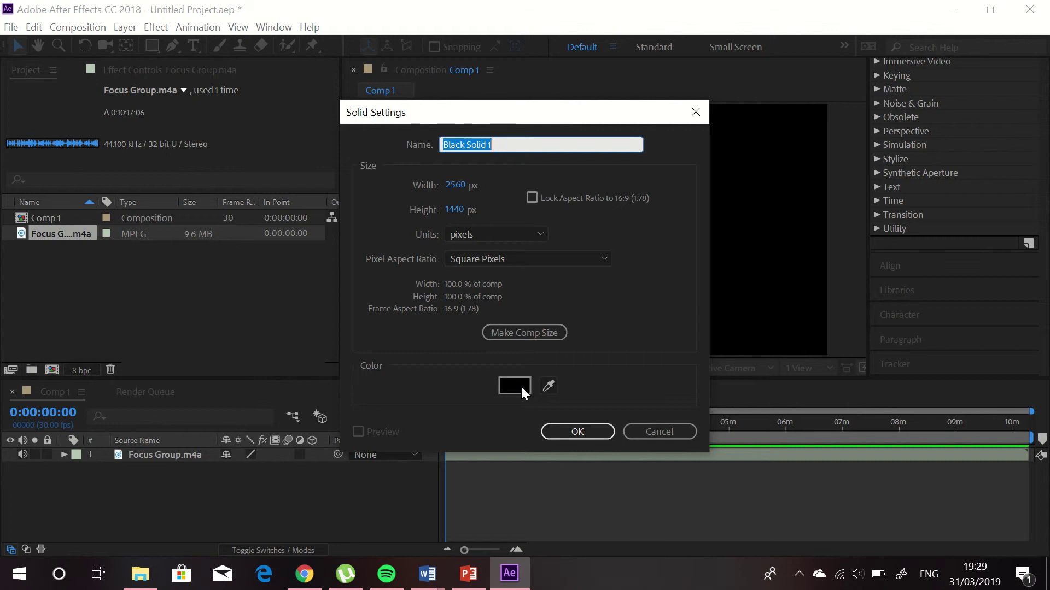
pyautogui.click(569, 426)
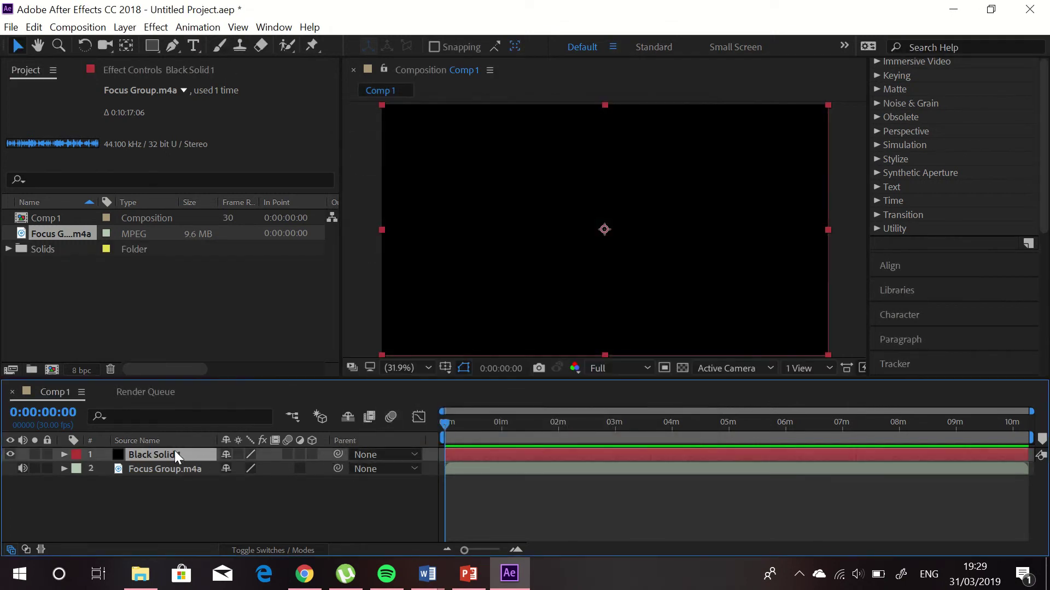
# Step: Apply the Audio Spectrum effect from the Generate category to the black solid
pyautogui.click(160, 71)
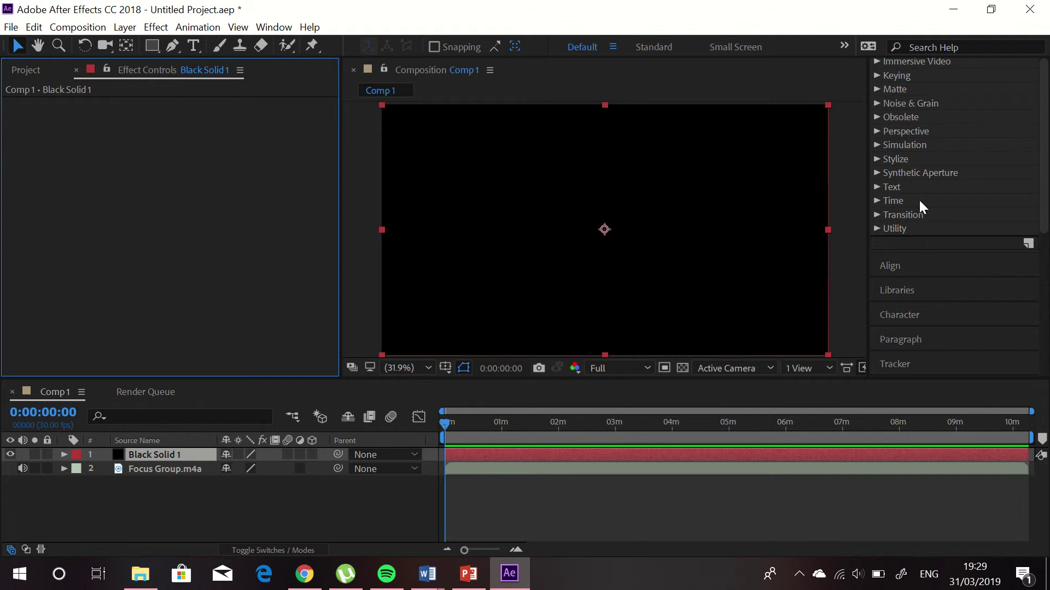
pyautogui.scroll(5, 903, 165)
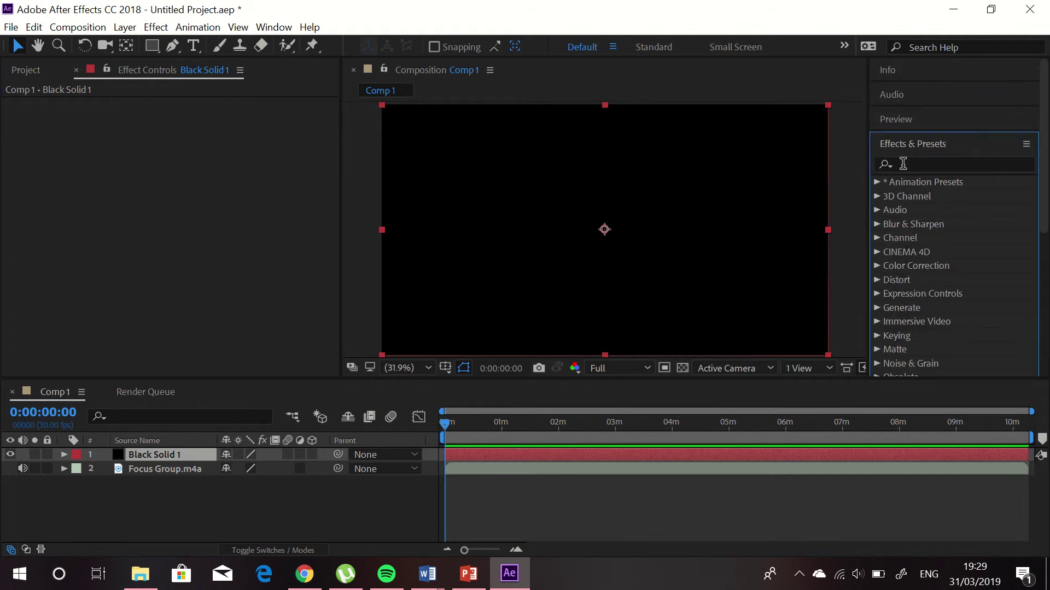
pyautogui.click(877, 308)
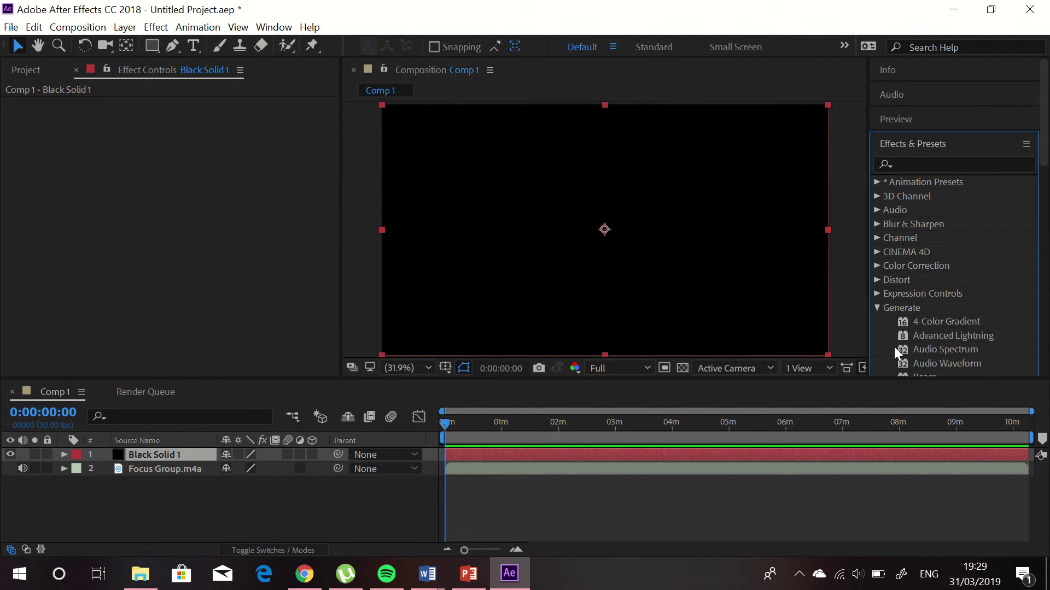
pyautogui.moveTo(904, 349); pyautogui.dragTo(603, 227)
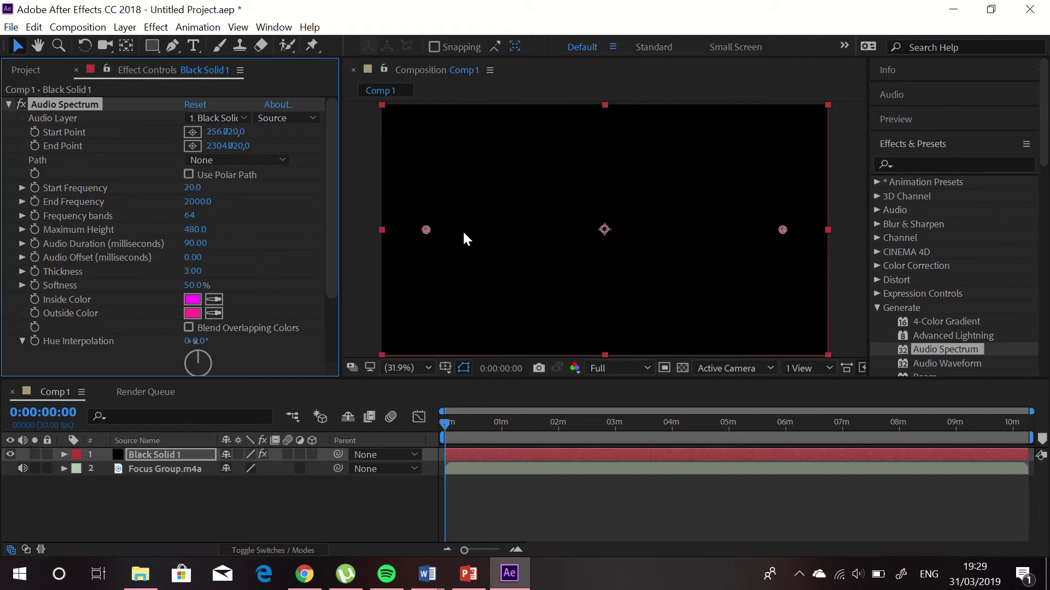
# Step: Set the Audio Spectrum's audio layer to Focus Group.m4a
pyautogui.click(240, 117)
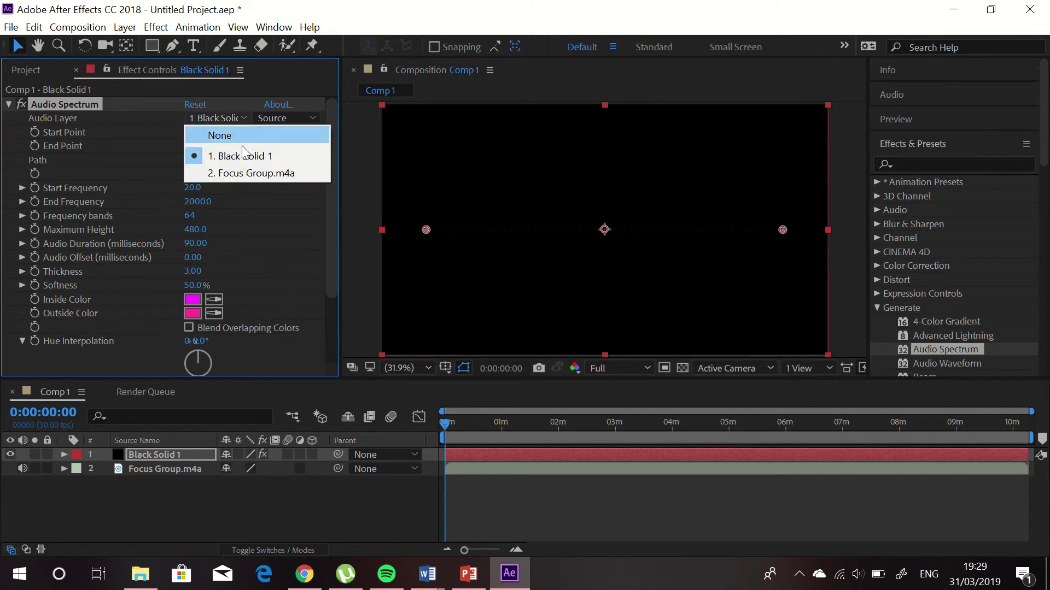
pyautogui.click(244, 170)
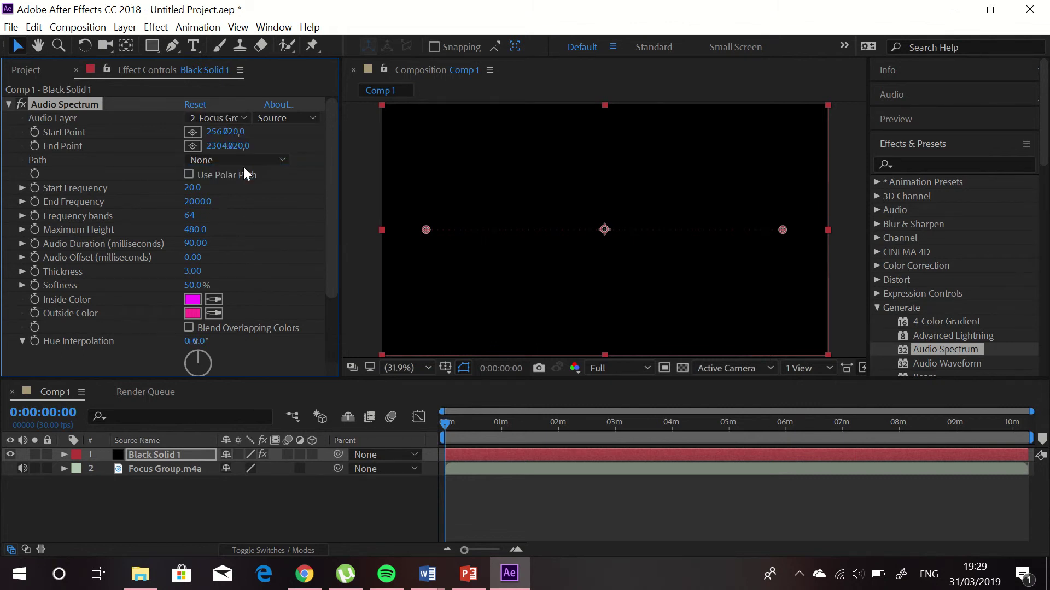
pyautogui.scroll(-3, 250, 313)
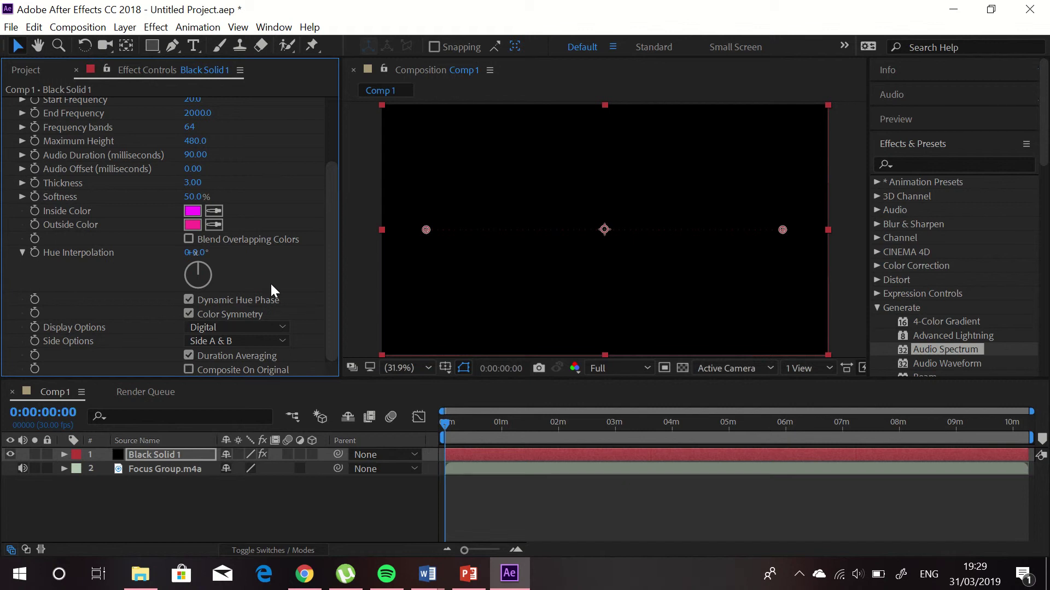
pyautogui.click(189, 369)
# Step: Set the spectrum's inside color to turquoise 00FFDC
pyautogui.scroll(3, 288, 277)
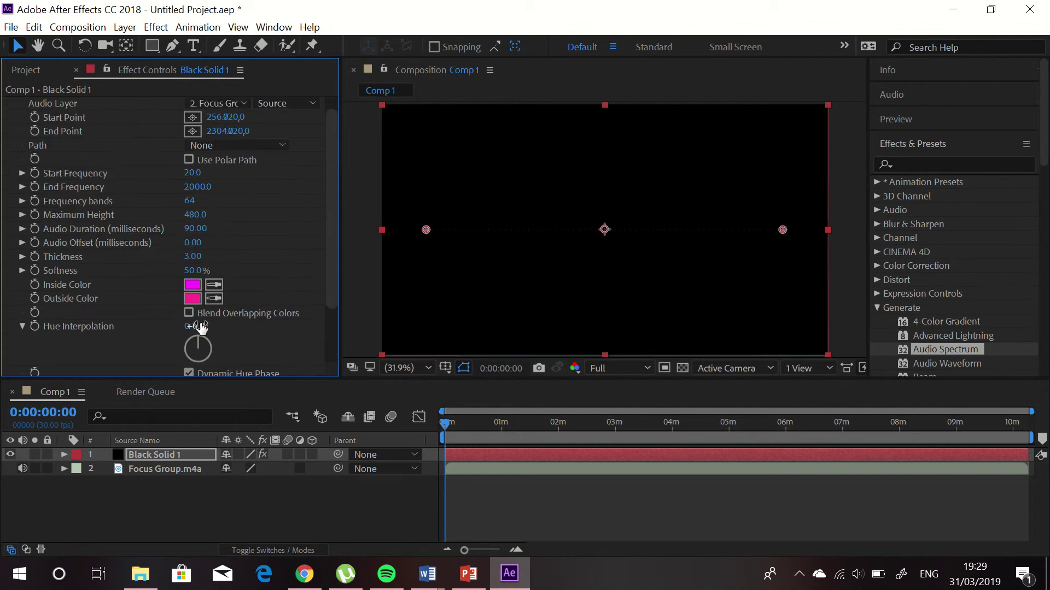
pyautogui.click(198, 283)
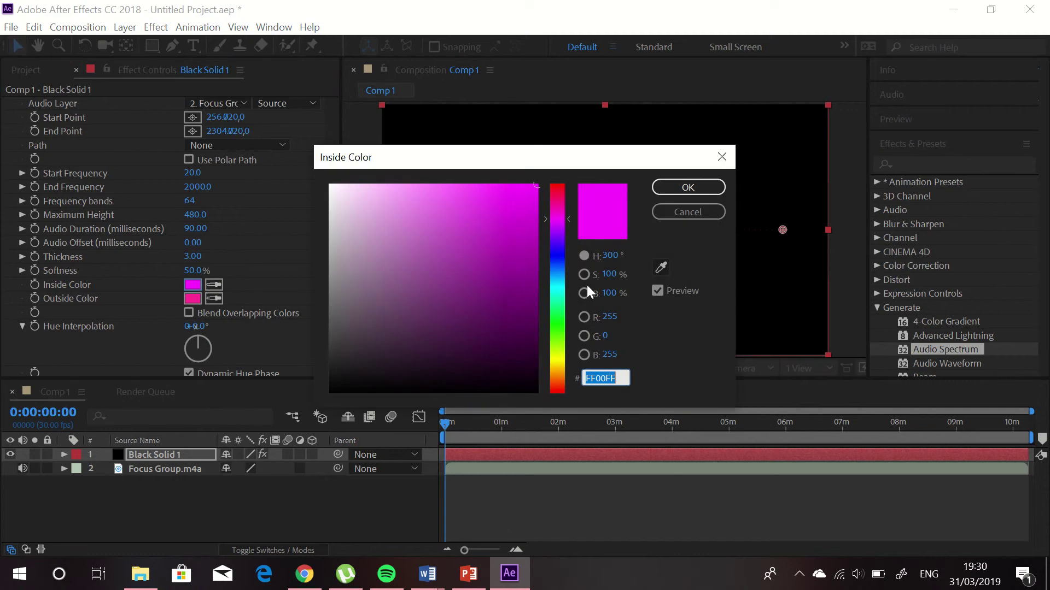
pyautogui.click(560, 293)
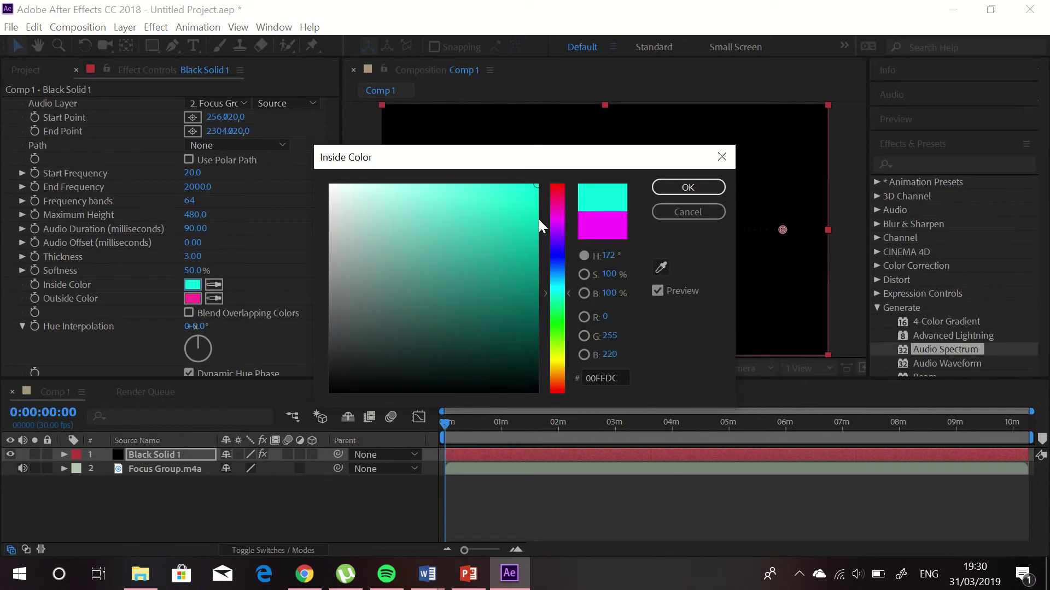
pyautogui.click(668, 190)
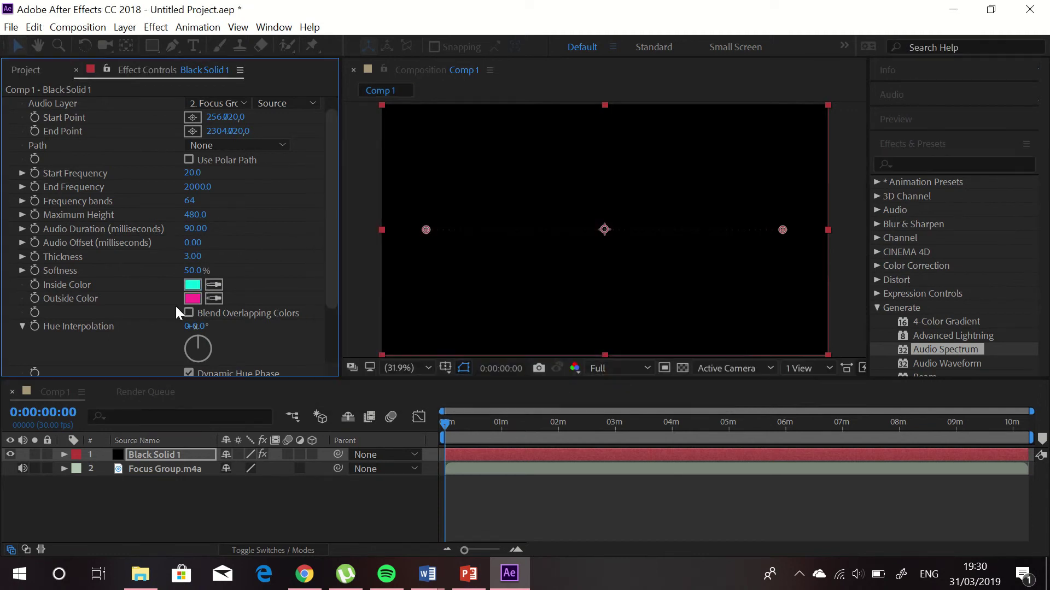
# Step: Set the spectrum's outside color to magenta FA00FF
pyautogui.click(192, 299)
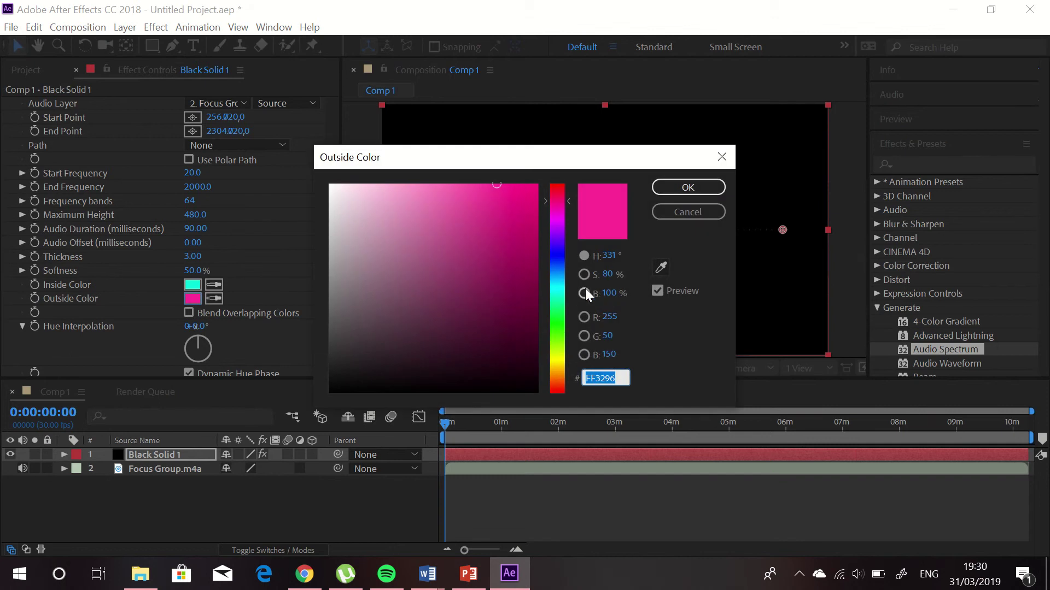
pyautogui.click(556, 235)
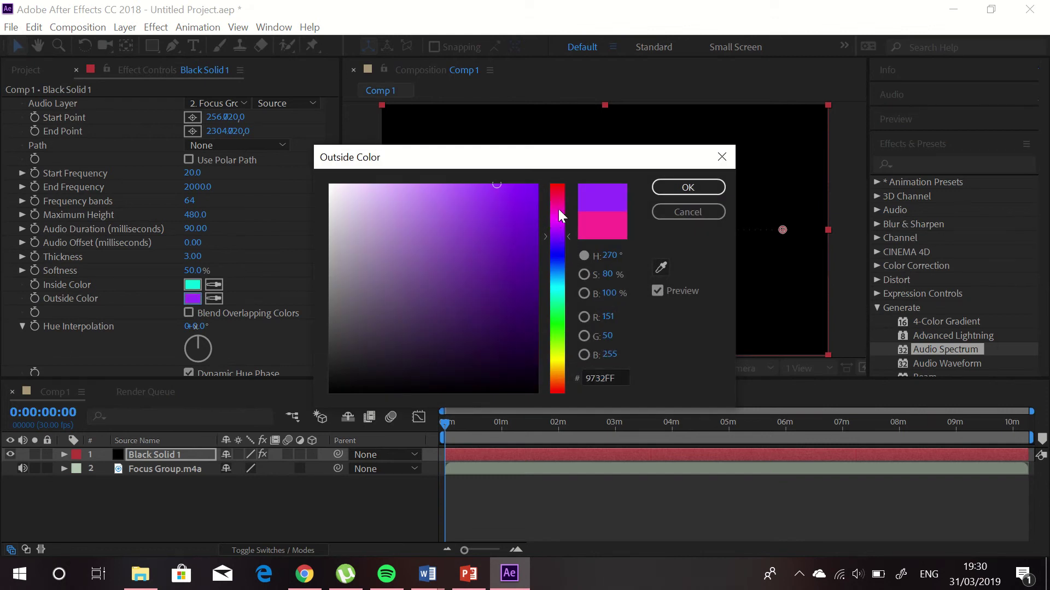
pyautogui.click(558, 220)
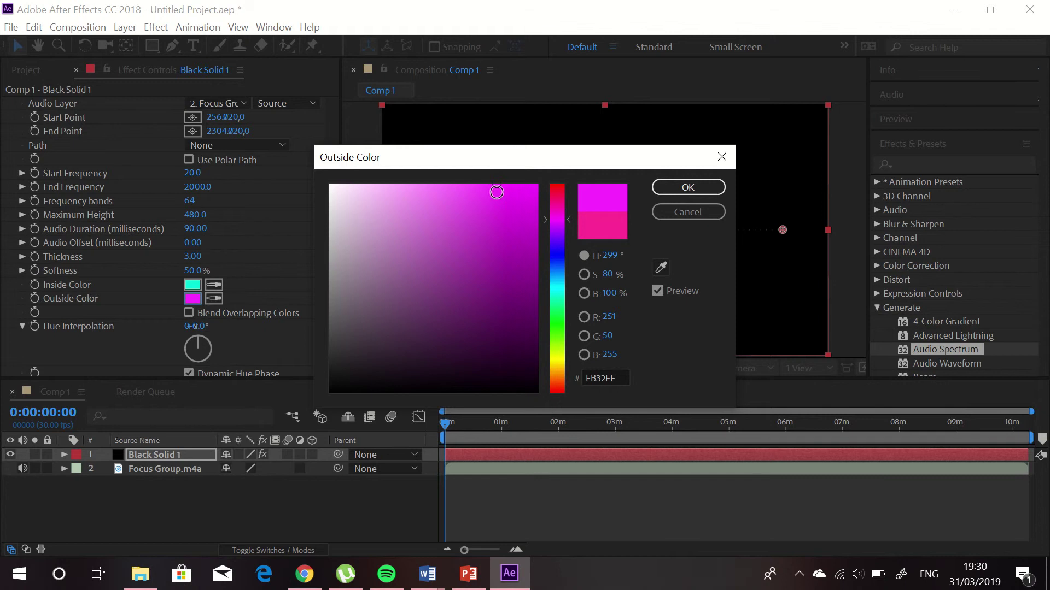
pyautogui.moveTo(499, 187); pyautogui.dragTo(579, 159)
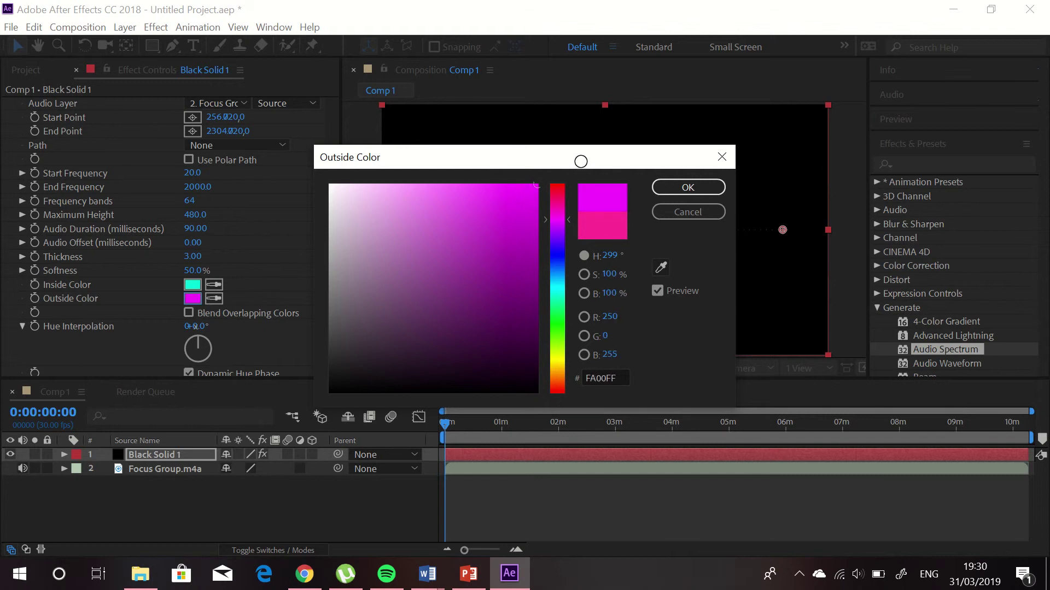
pyautogui.click(678, 186)
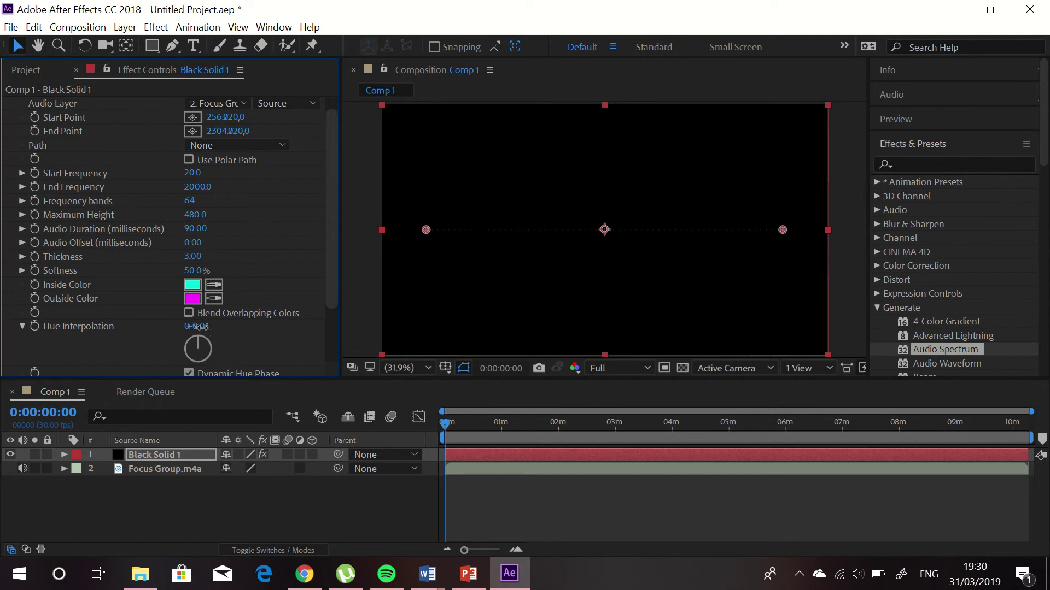
# Step: Set the spectrum's hue interpolation to 90°
pyautogui.click(210, 327)
pyautogui.write('90')
pyautogui.press('Return')
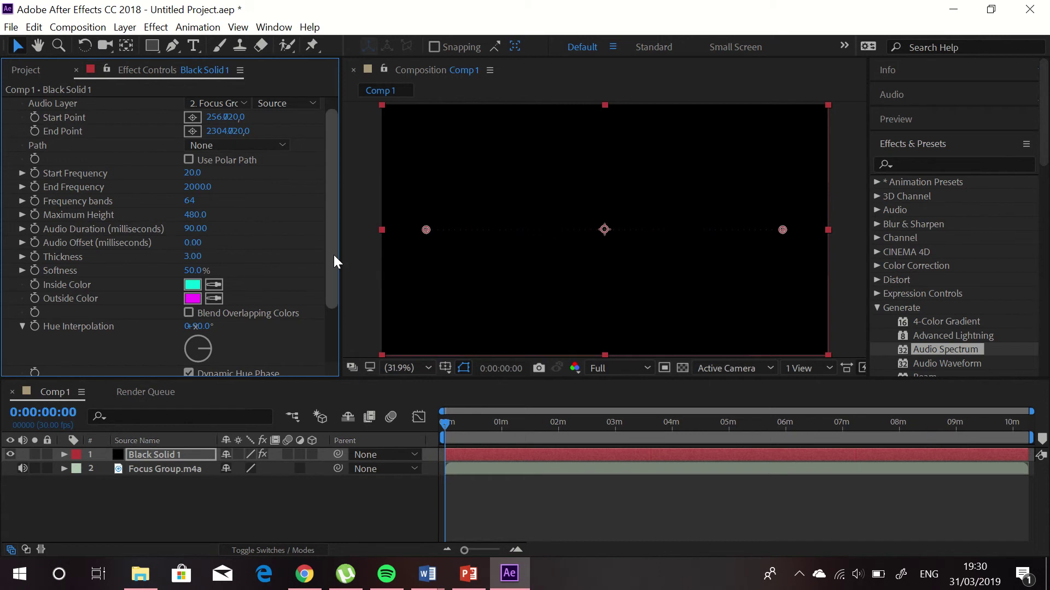
# Step: Try the Analog lines display option for the spectrum and preview it by scrubbing the timeline to about 0:02:29
pyautogui.scroll(1, 333, 232)
pyautogui.scroll(-4, 320, 287)
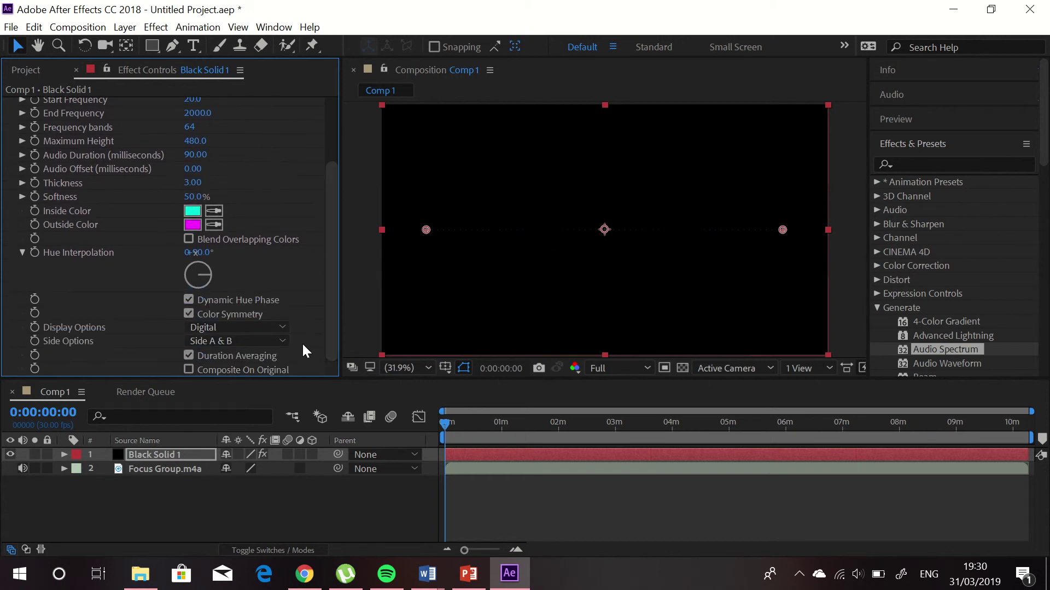
pyautogui.click(279, 329)
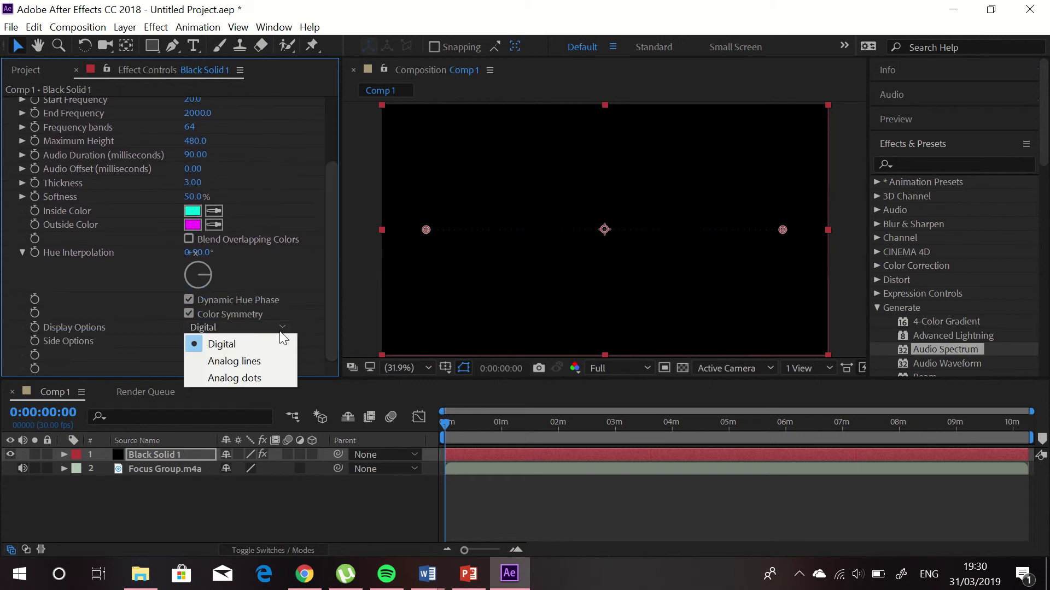
pyautogui.click(258, 362)
pyautogui.click(444, 430)
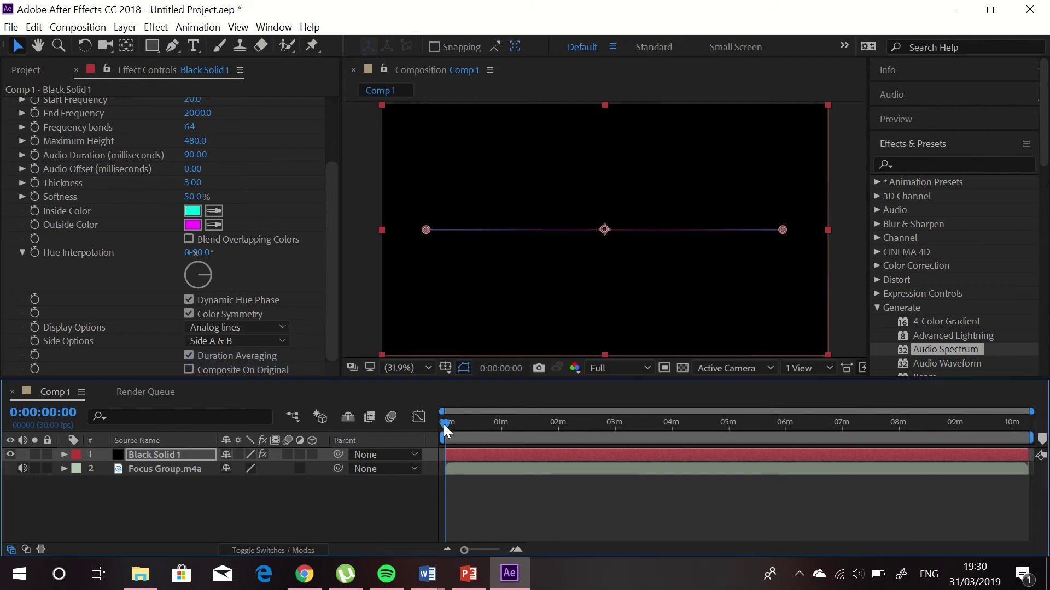
pyautogui.moveTo(443, 430); pyautogui.dragTo(586, 447)
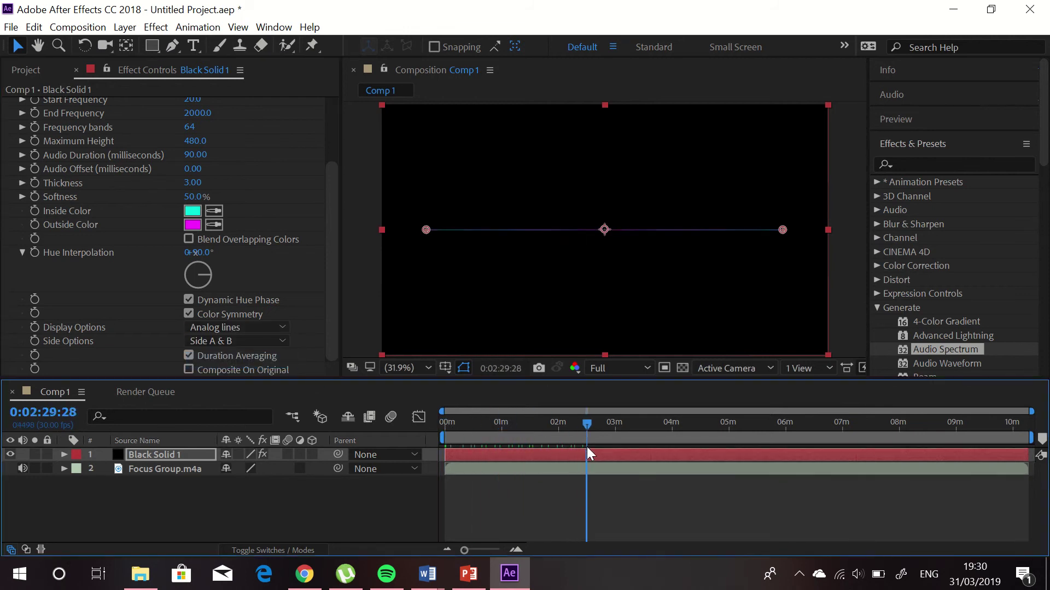
# Step: Switch the spectrum's display option to Analog dots and preview it by scrubbing to about 0:03:44
pyautogui.click(264, 330)
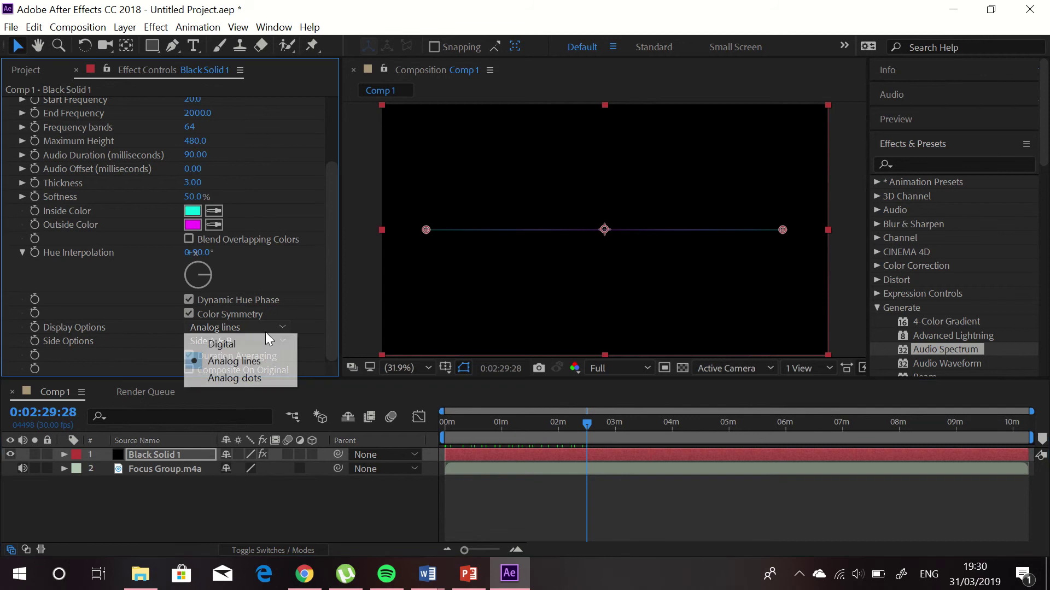
pyautogui.click(238, 378)
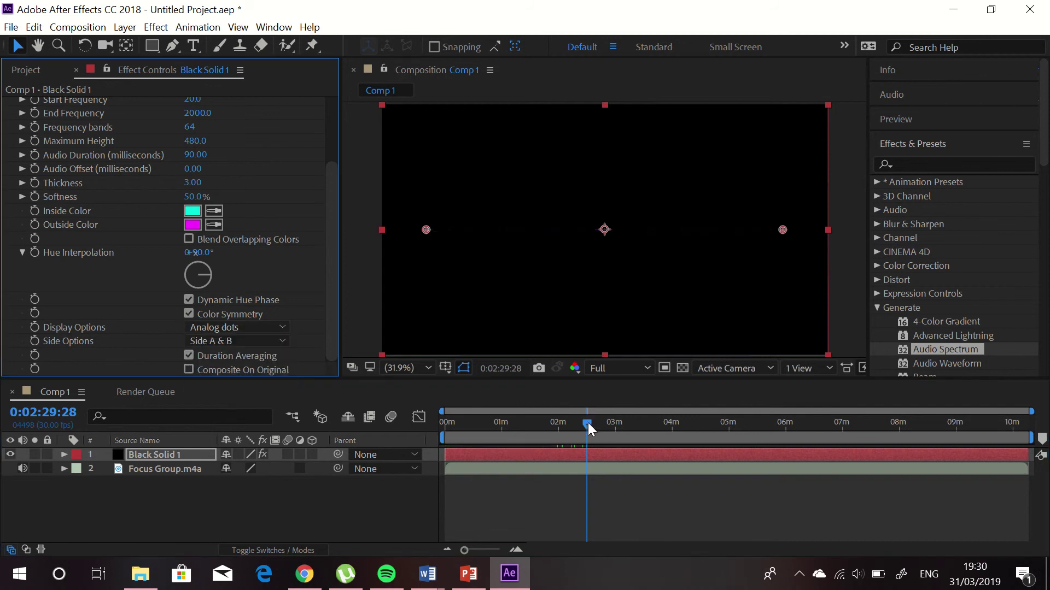
pyautogui.moveTo(589, 424); pyautogui.dragTo(658, 455)
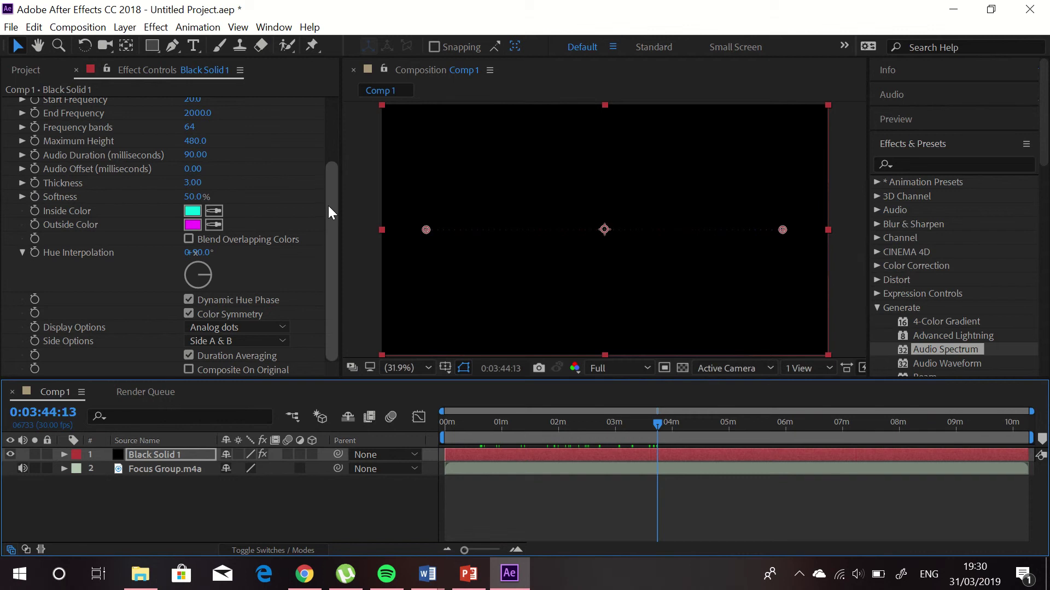
# Step: Raise the spectrum's maximum height to 9940 and preview it by scrubbing back to about 0:00:53
pyautogui.moveTo(328, 206); pyautogui.dragTo(335, 142)
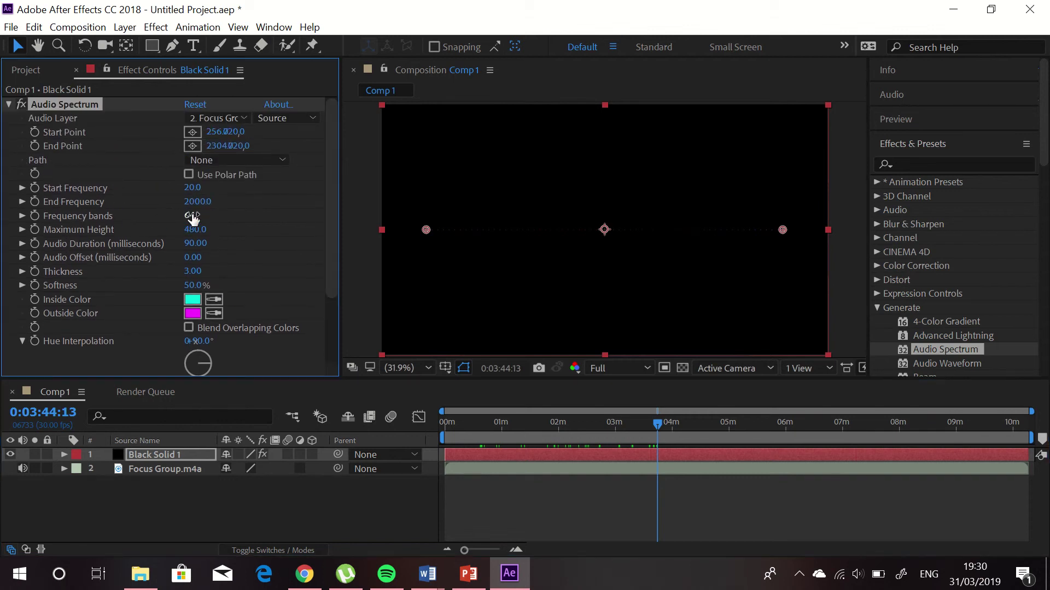
pyautogui.moveTo(199, 230); pyautogui.dragTo(1005, 260)
pyautogui.moveTo(654, 421); pyautogui.dragTo(492, 436)
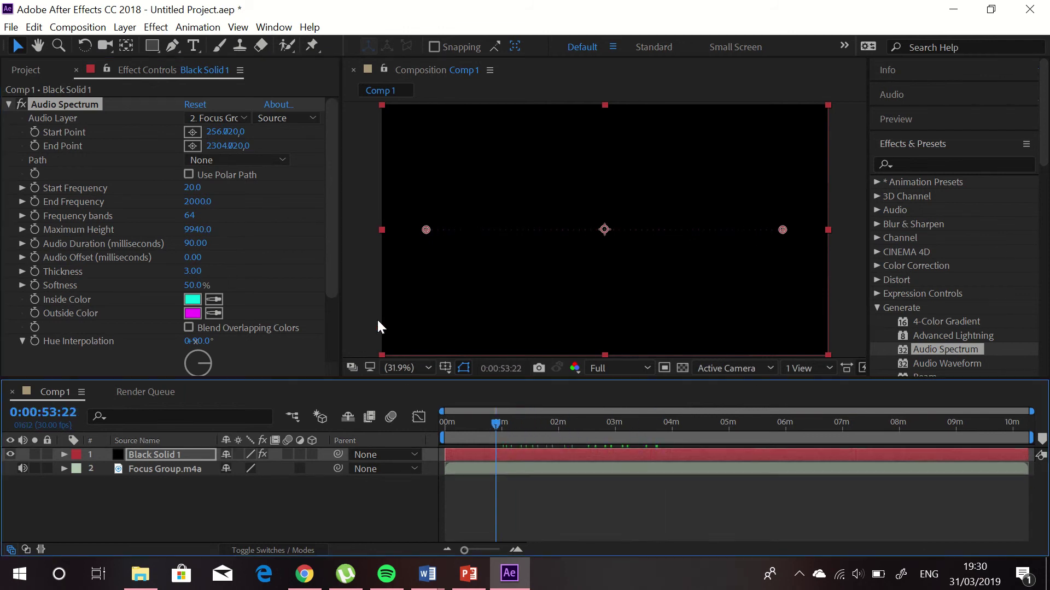
# Step: Switch the spectrum's display option to Digital and preview it by scrubbing the timeline to about 0:03:43
pyautogui.moveTo(333, 273); pyautogui.dragTo(317, 353)
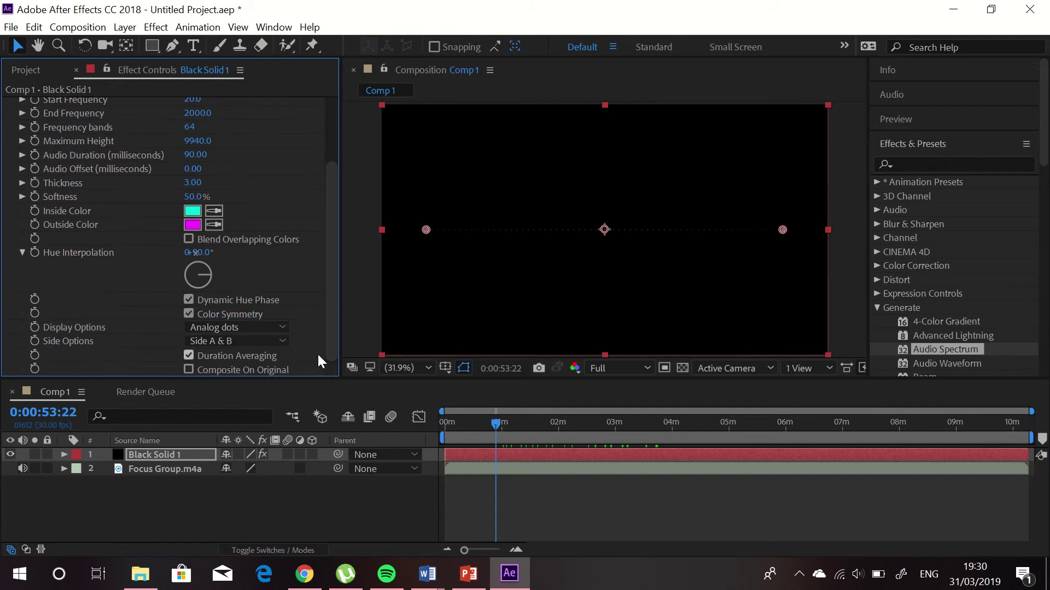
pyautogui.click(279, 326)
pyautogui.click(245, 345)
pyautogui.moveTo(499, 428); pyautogui.dragTo(660, 452)
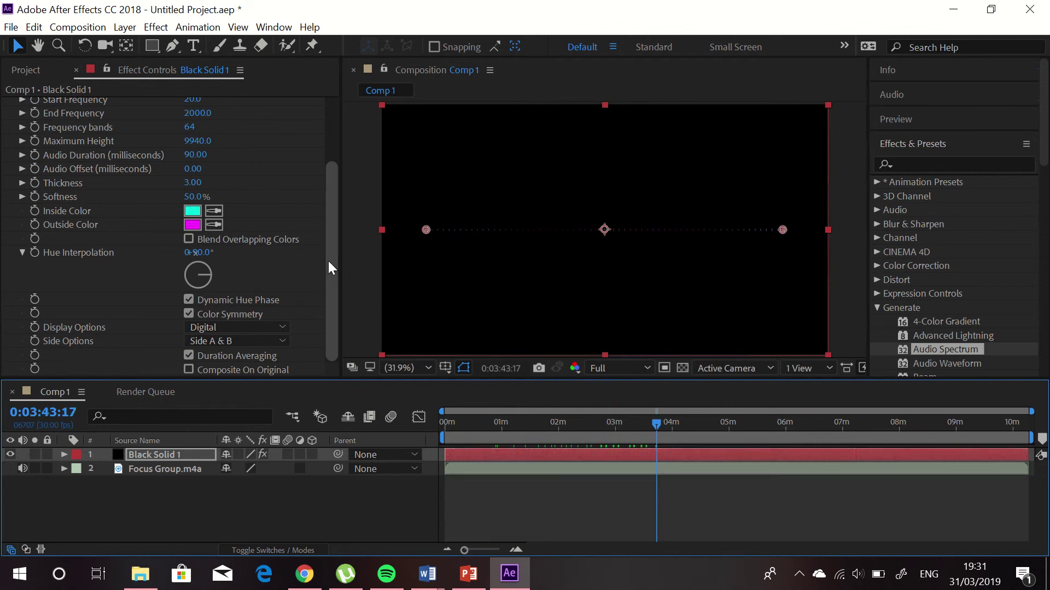
# Step: Try a spectrum thickness of 4.50 and preview it by moving through the timeline to about 0:04:25
pyautogui.moveTo(328, 261); pyautogui.dragTo(328, 221)
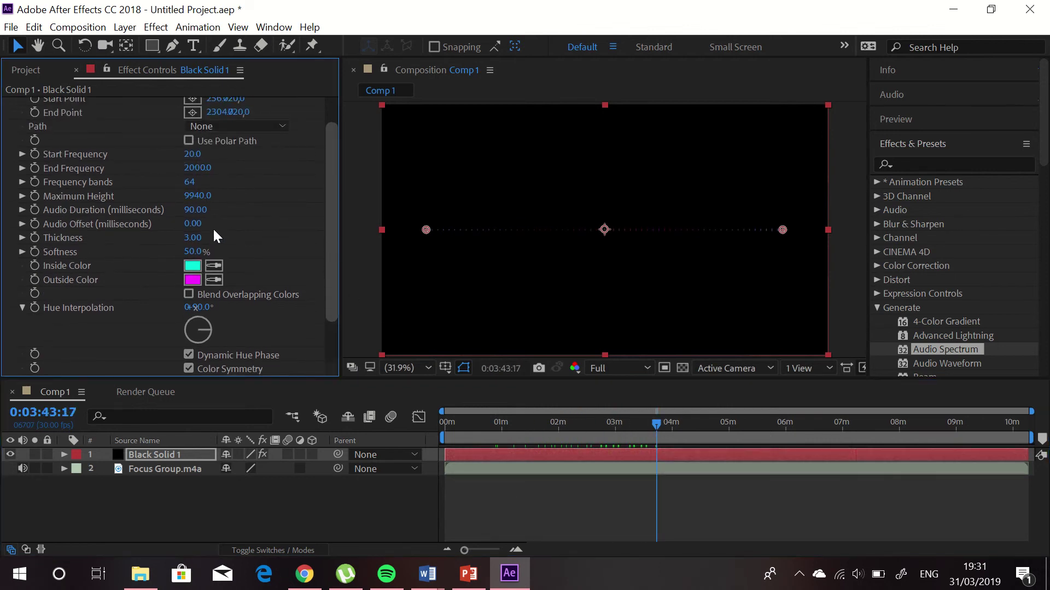
pyautogui.moveTo(202, 239)
pyautogui.mouseDown()
pyautogui.moveTo(169, 238)
pyautogui.moveTo(206, 244)
pyautogui.mouseUp()
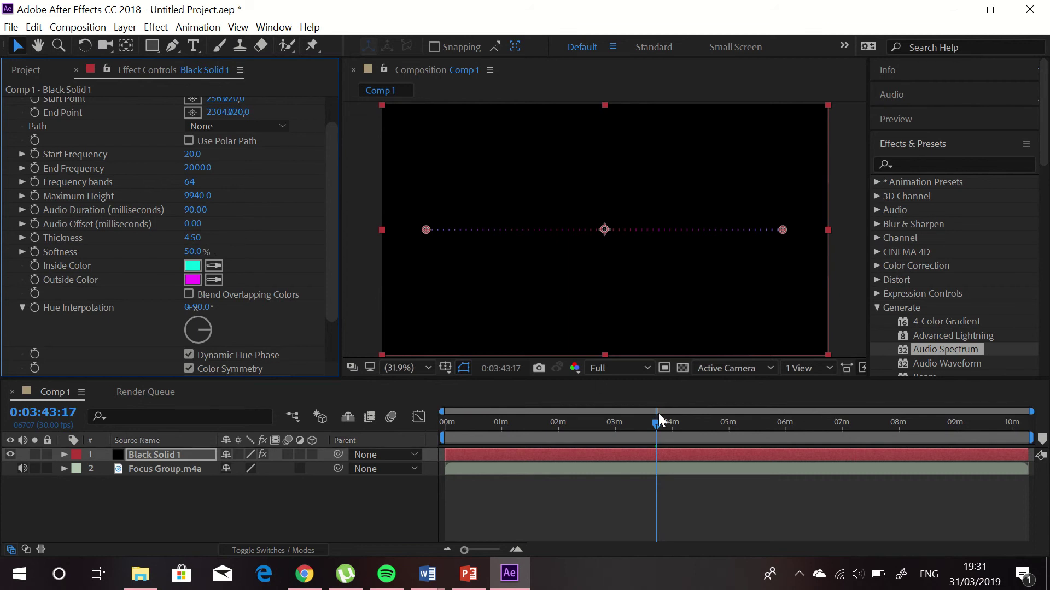
pyautogui.moveTo(658, 423); pyautogui.dragTo(578, 440)
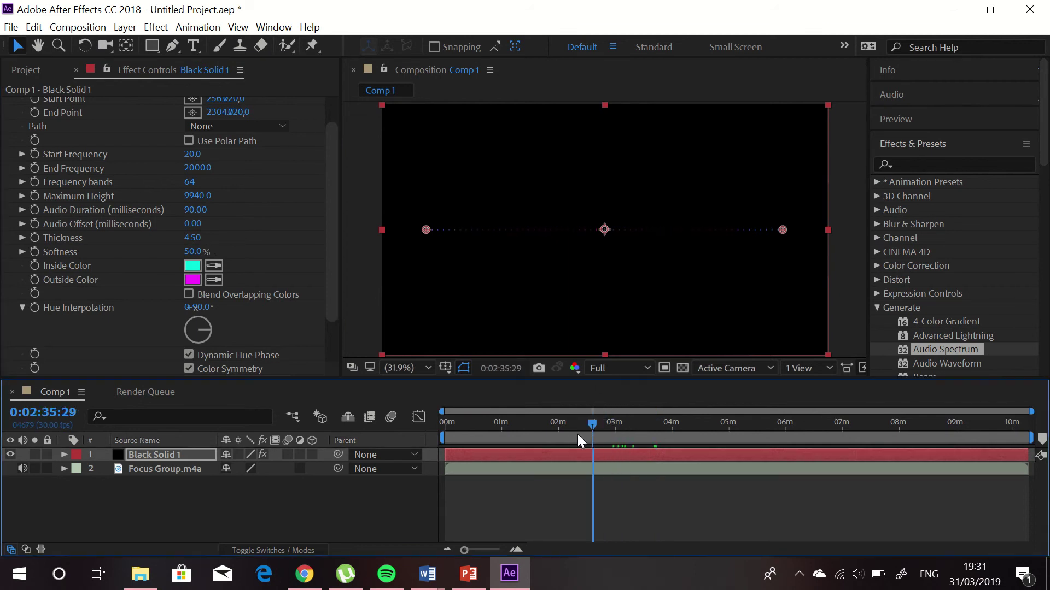
pyautogui.click(698, 436)
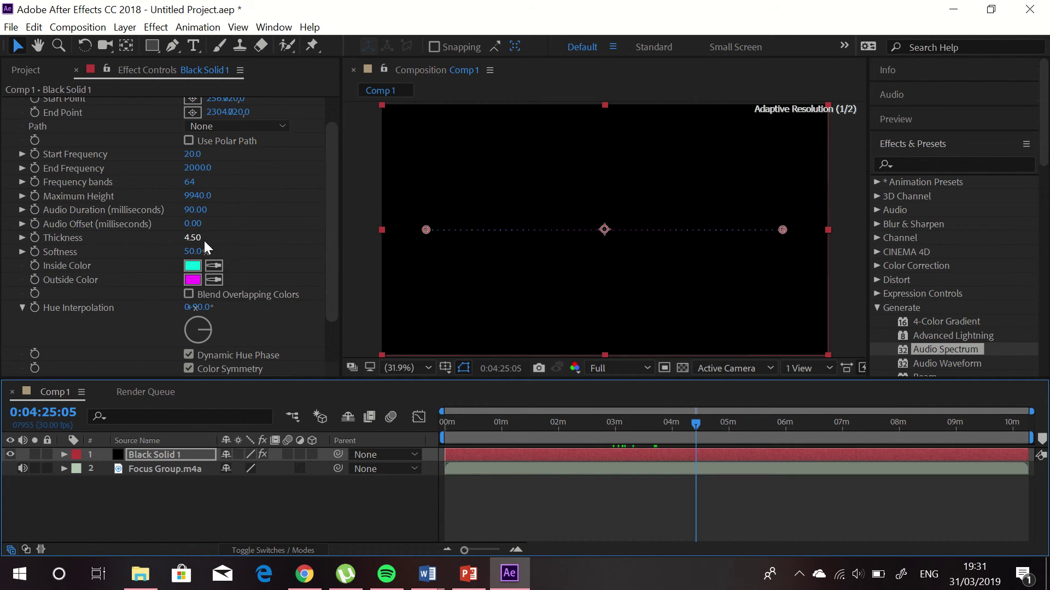
# Step: Set the spectrum's thickness to 2.50 and preview it by scrubbing the timeline to about 0:04:14
pyautogui.click(192, 237)
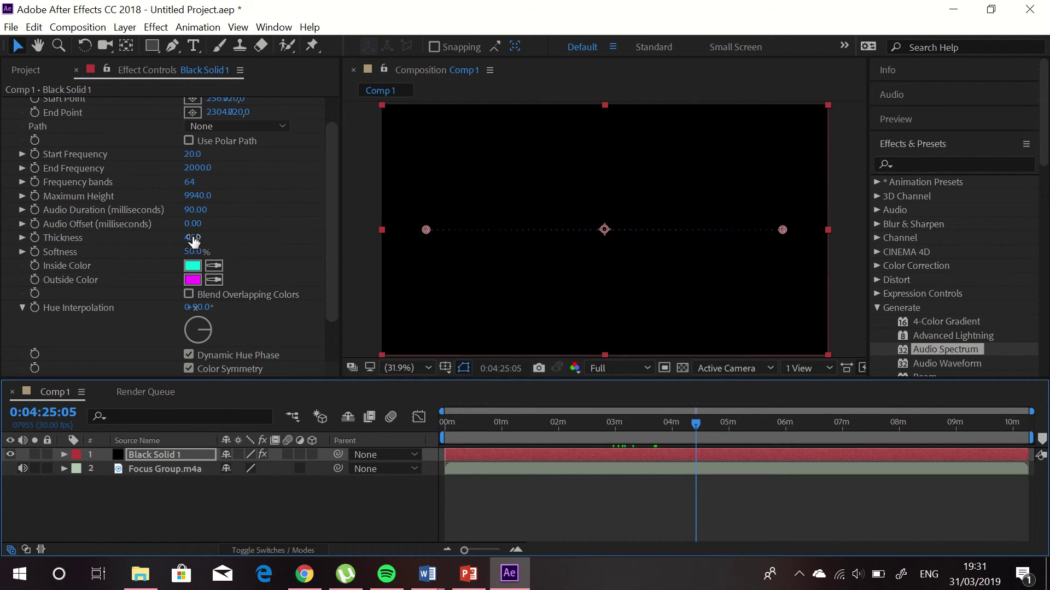
pyautogui.moveTo(195, 239); pyautogui.dragTo(168, 237)
pyautogui.doubleClick(192, 237)
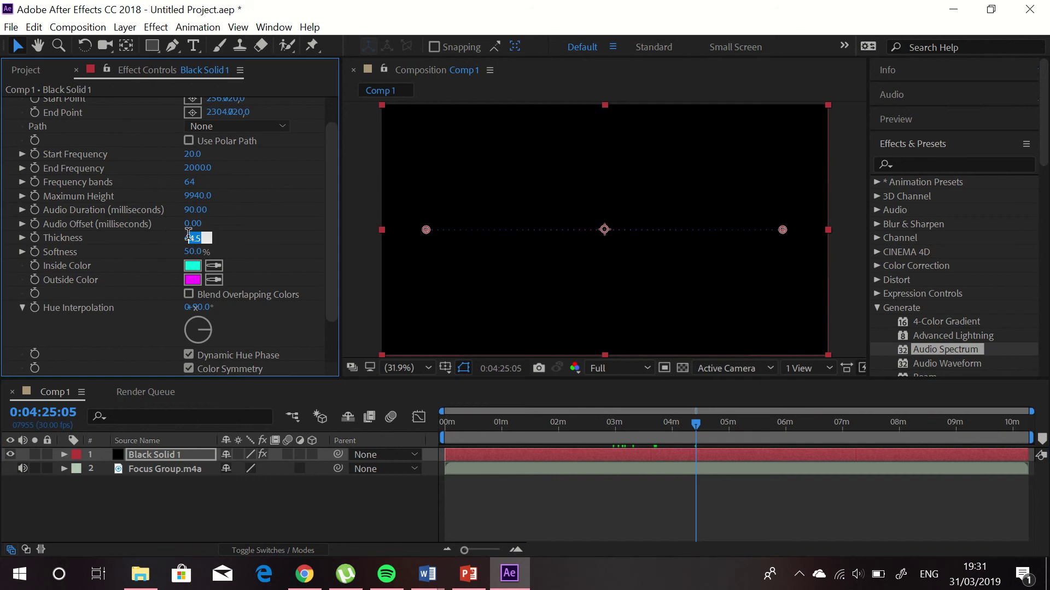
pyautogui.press('BackSpace')
pyautogui.write('2')
pyautogui.press('Return')
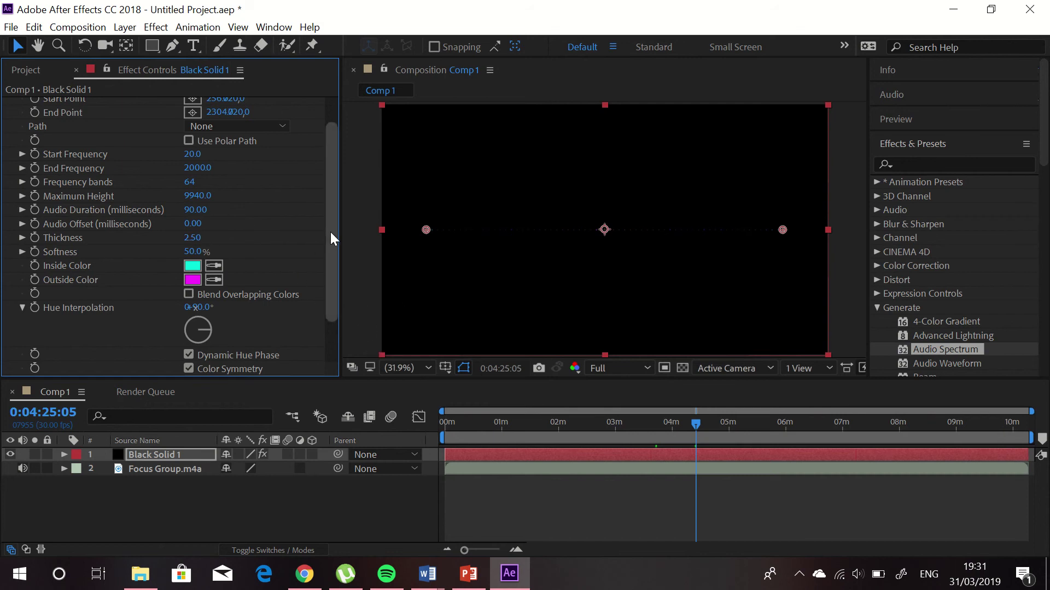
pyautogui.moveTo(330, 232); pyautogui.dragTo(331, 195)
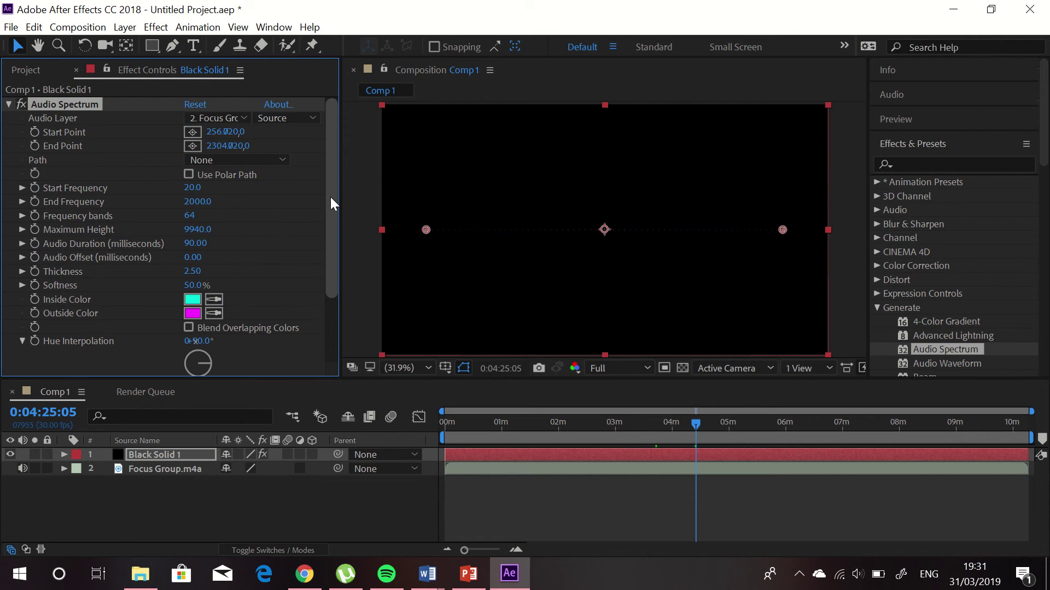
pyautogui.moveTo(332, 204); pyautogui.dragTo(324, 264)
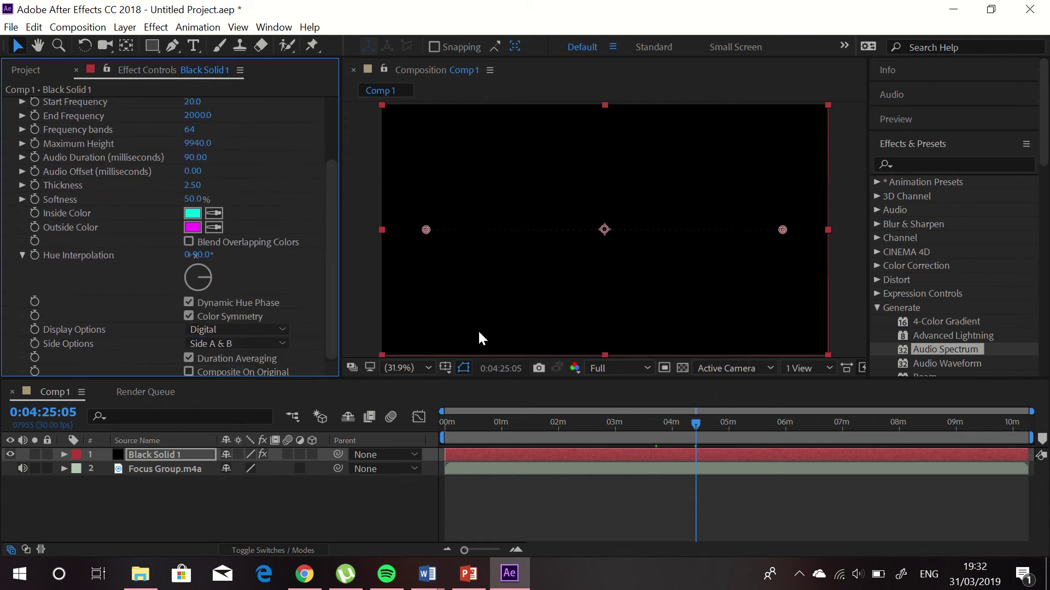
pyautogui.moveTo(696, 430)
pyautogui.mouseDown()
pyautogui.moveTo(511, 436)
pyautogui.moveTo(685, 434)
pyautogui.mouseUp()
# Step: Raise the spectrum's frequency bands to 102 and preview the result by scrubbing the timeline to about 0:02:22
pyautogui.moveTo(332, 227); pyautogui.dragTo(331, 190)
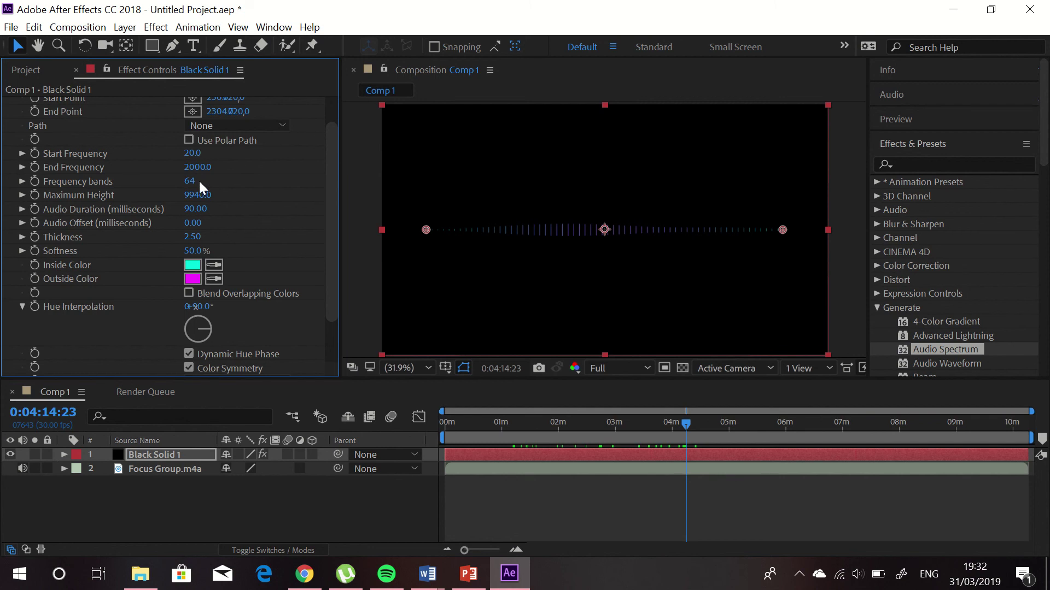
pyautogui.moveTo(200, 183); pyautogui.dragTo(206, 181)
pyautogui.moveTo(688, 424); pyautogui.dragTo(497, 439)
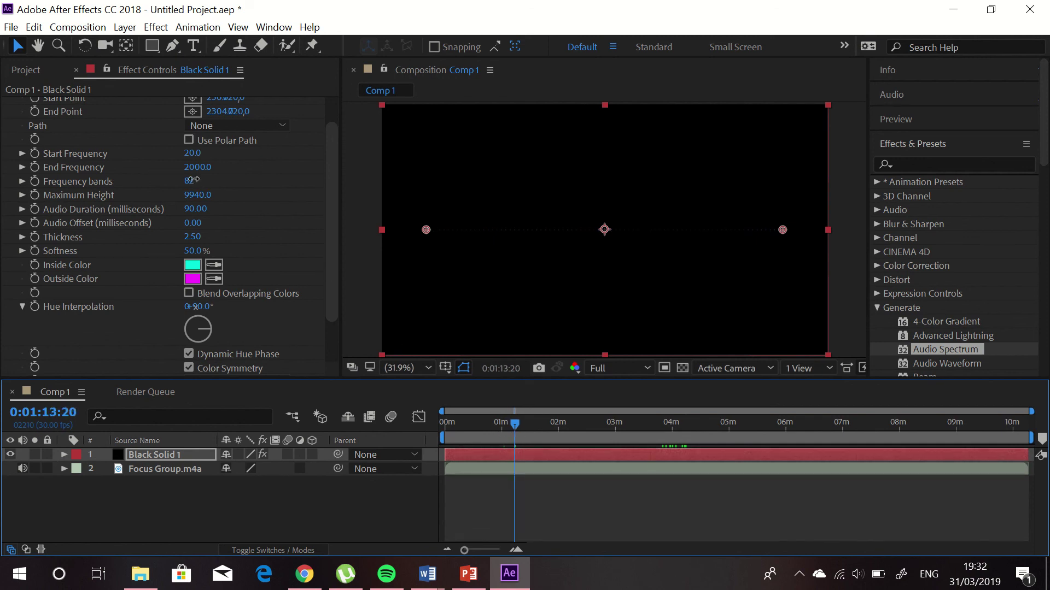
pyautogui.moveTo(192, 180); pyautogui.dragTo(217, 186)
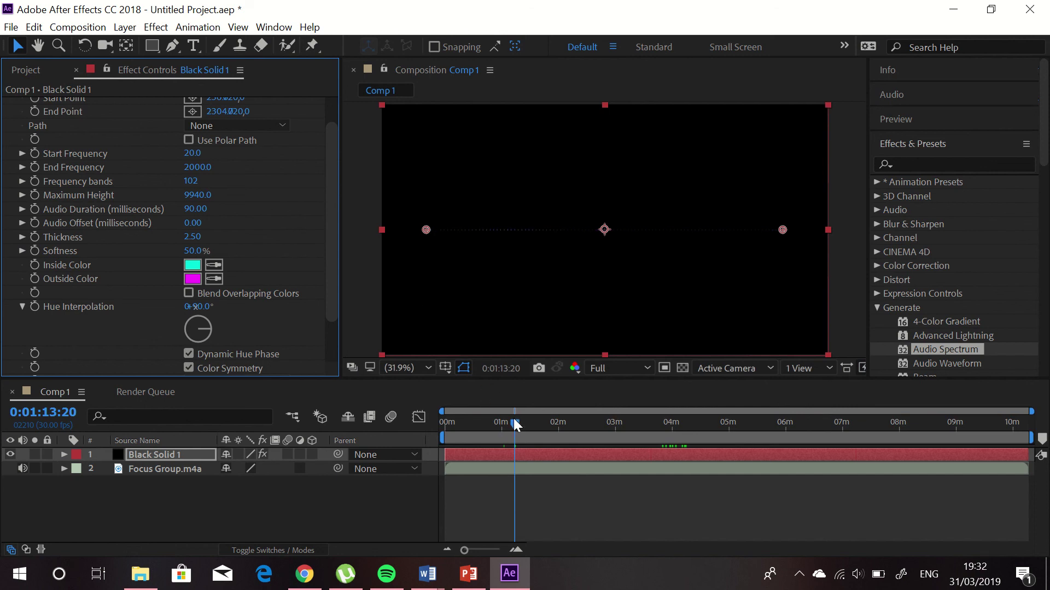
pyautogui.moveTo(519, 418); pyautogui.dragTo(577, 438)
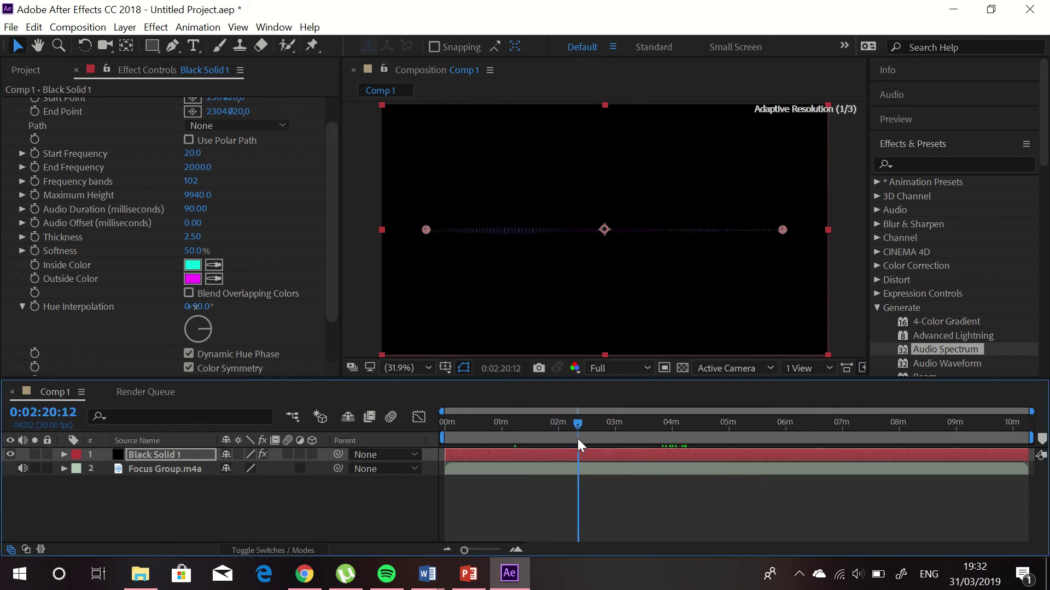
pyautogui.moveTo(577, 439); pyautogui.dragTo(580, 438)
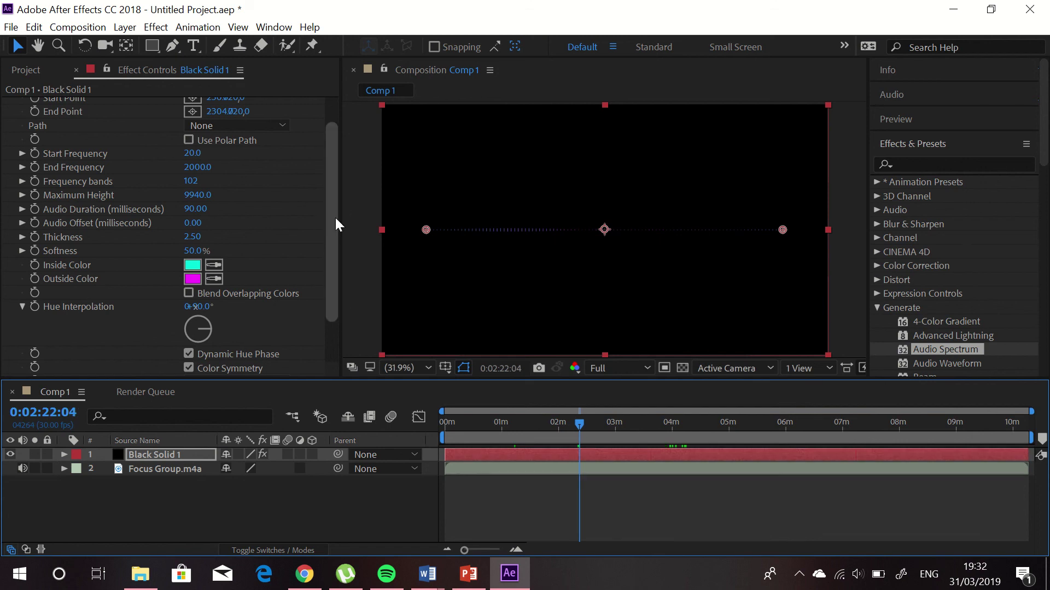
# Step: Export Comp 1 by adding it to the render queue
pyautogui.click(18, 31)
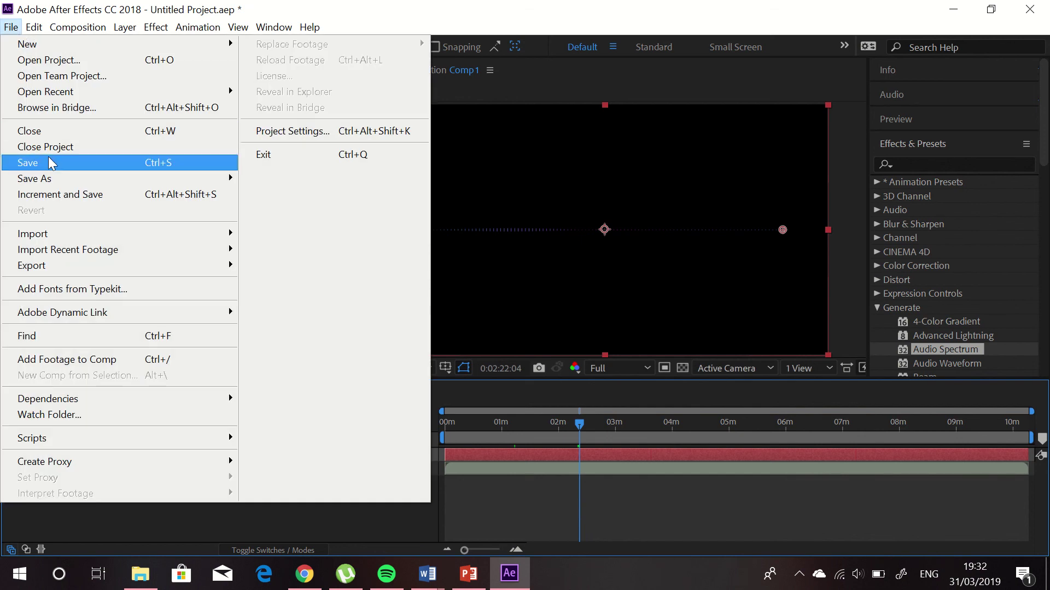
pyautogui.moveTo(64, 272)
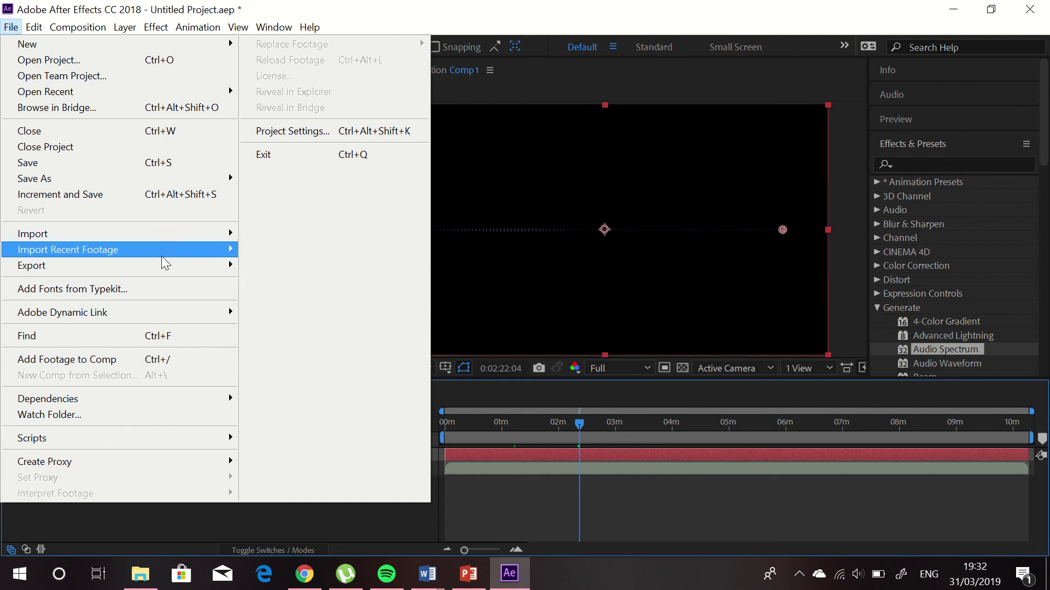
pyautogui.moveTo(162, 266)
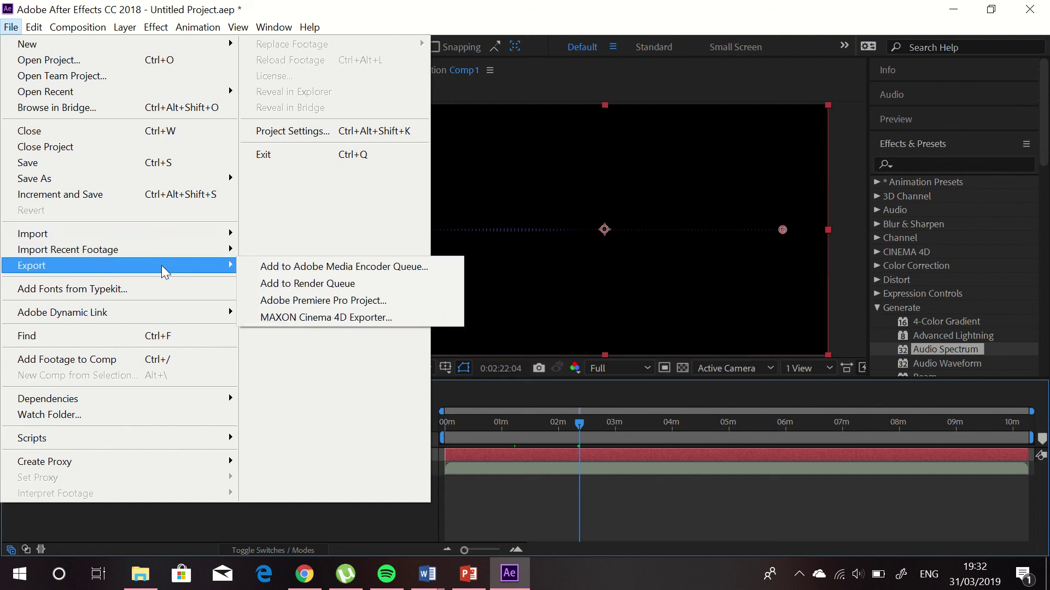
pyautogui.click(316, 287)
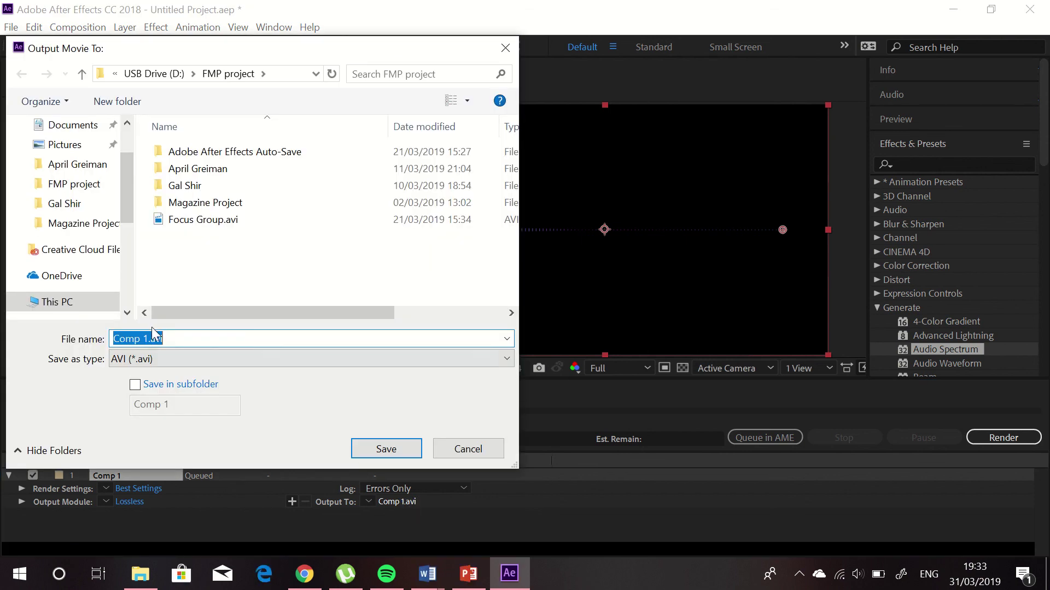
# Step: Save the output movie as Comp 1.avi in the FMP project folder on USB Drive (D:) and start the render
pyautogui.scroll(-1, 94, 263)
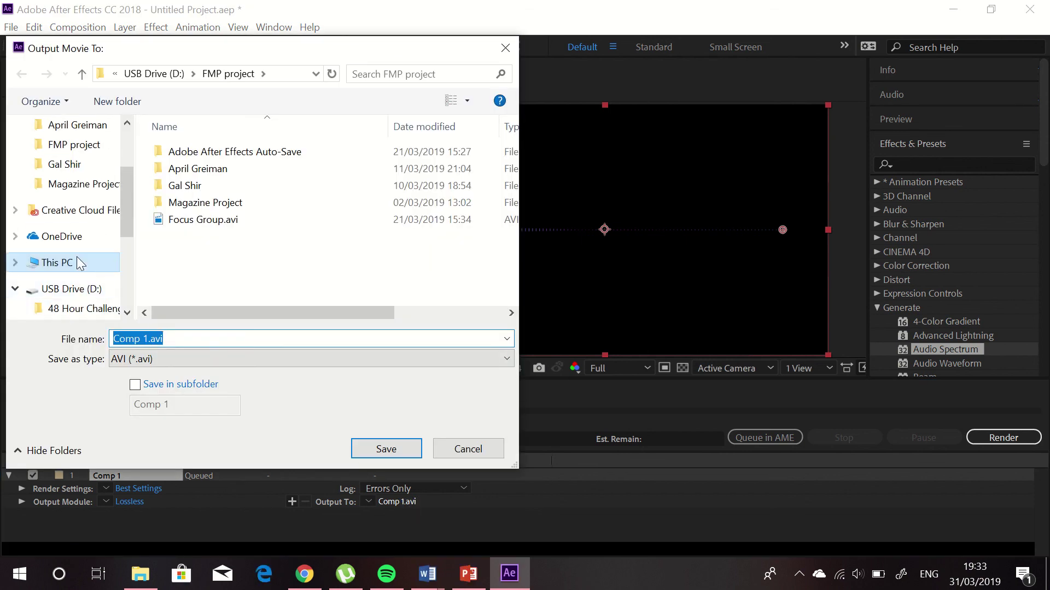
pyautogui.scroll(-1, 77, 257)
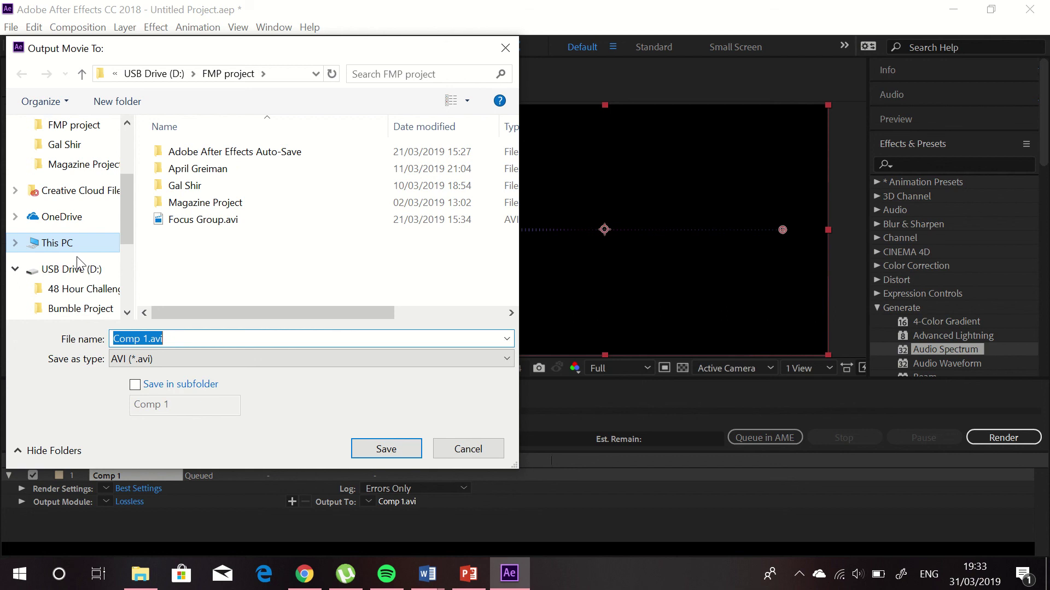
pyautogui.scroll(-1, 79, 309)
pyautogui.click(76, 308)
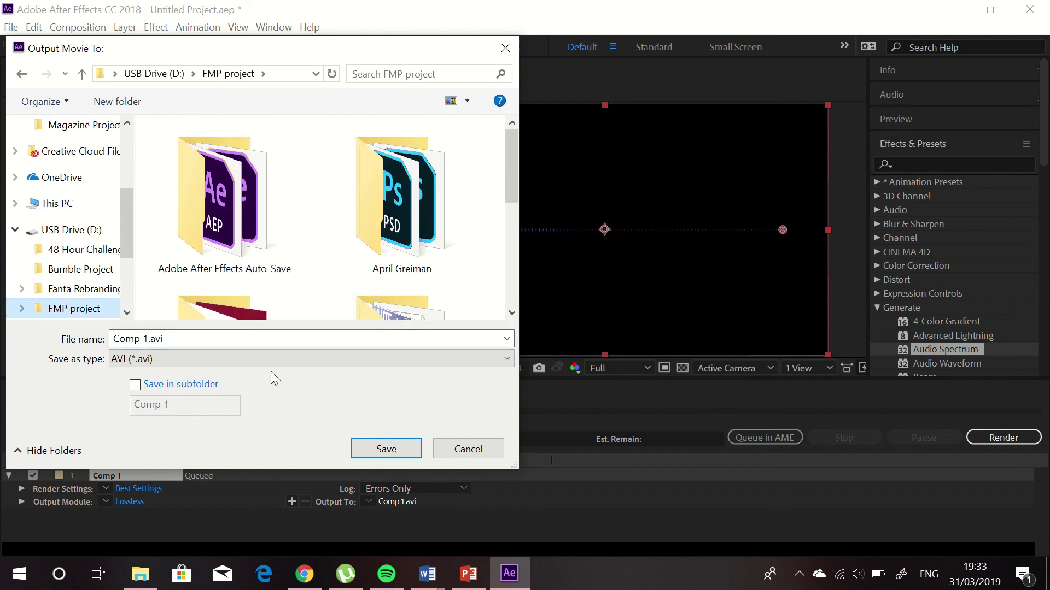
pyautogui.click(397, 447)
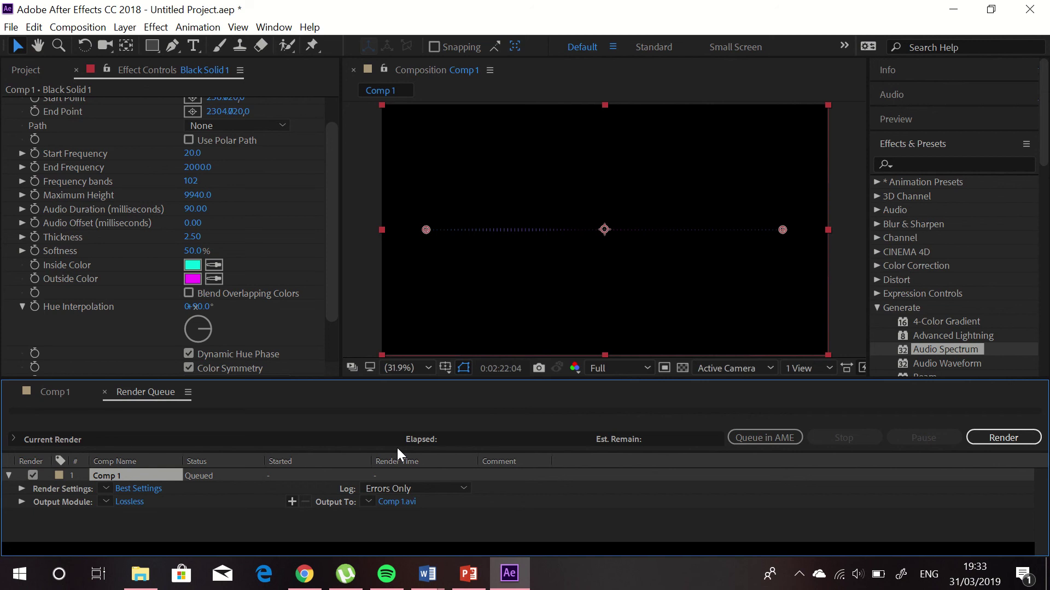
pyautogui.click(996, 434)
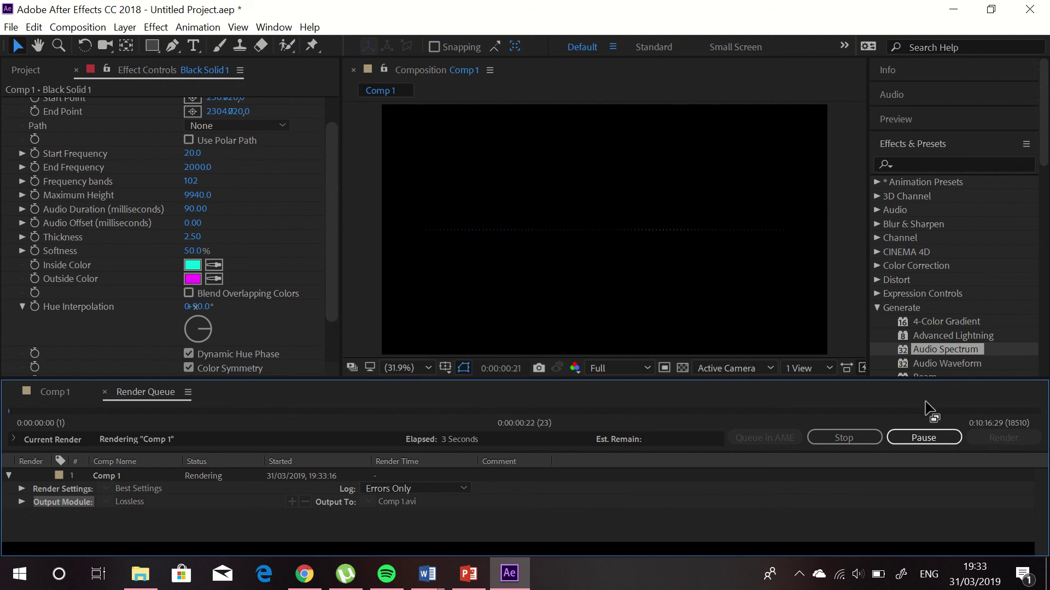
pyautogui.moveTo(434, 11)
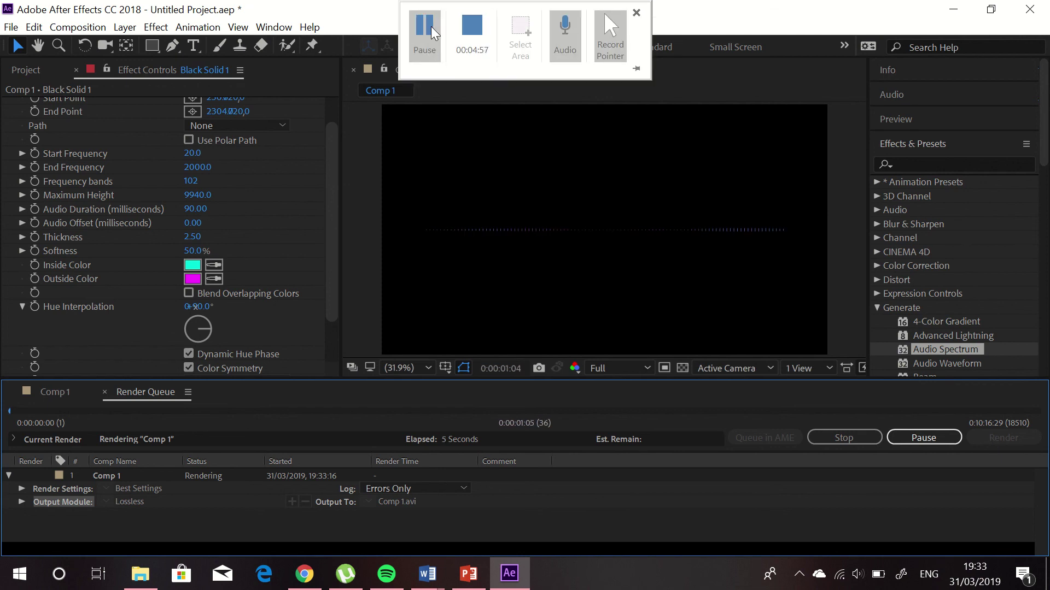